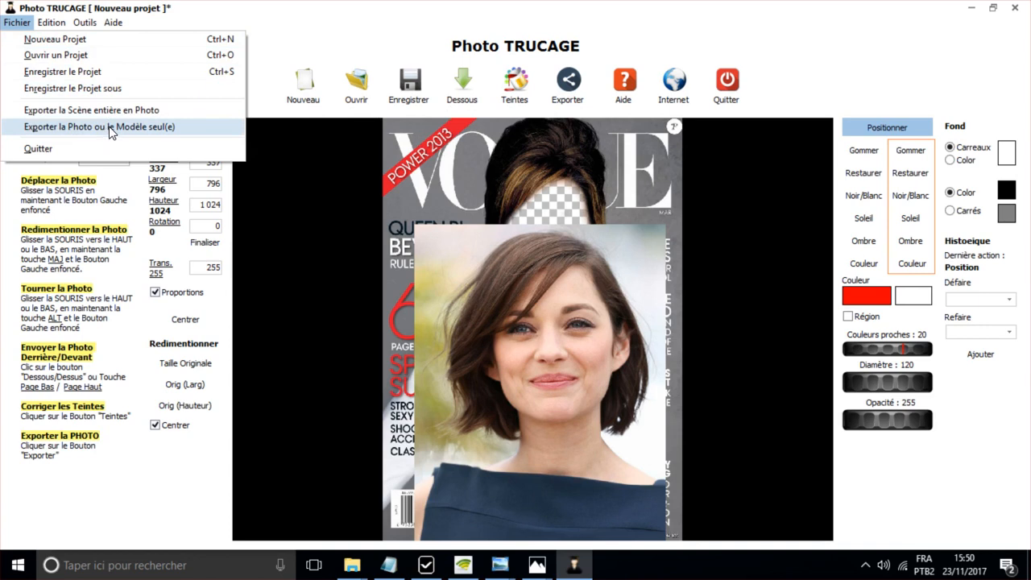
Step: Export only the model as an image named 001 in the Photos folder with all supported formats, and close the resulting preview
{"action": "left_click", "coordinate": [142, 127]}
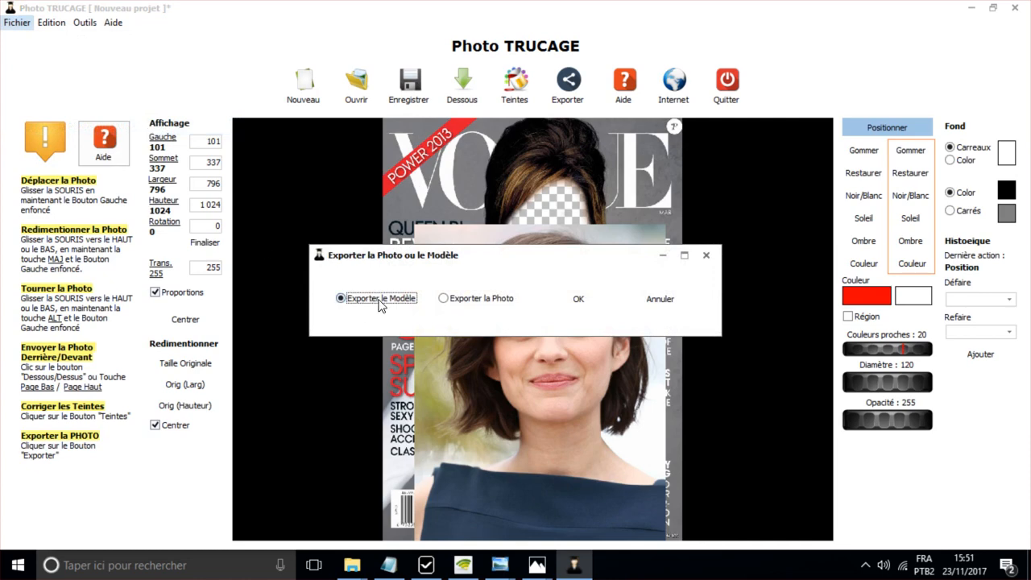
{"action": "left_click", "coordinate": [580, 300]}
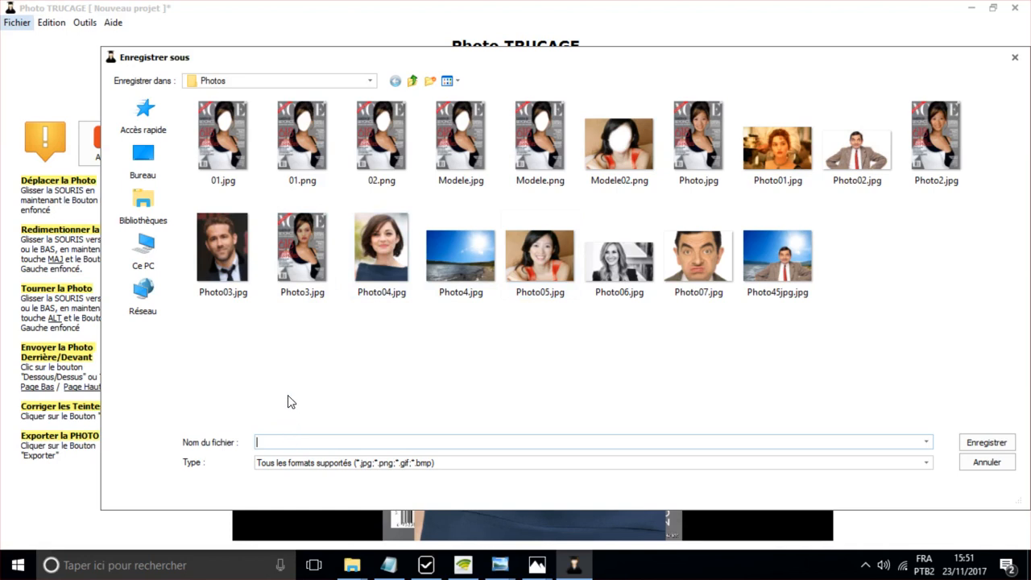
{"action": "type", "text": "001"}
{"action": "left_click", "coordinate": [476, 464]}
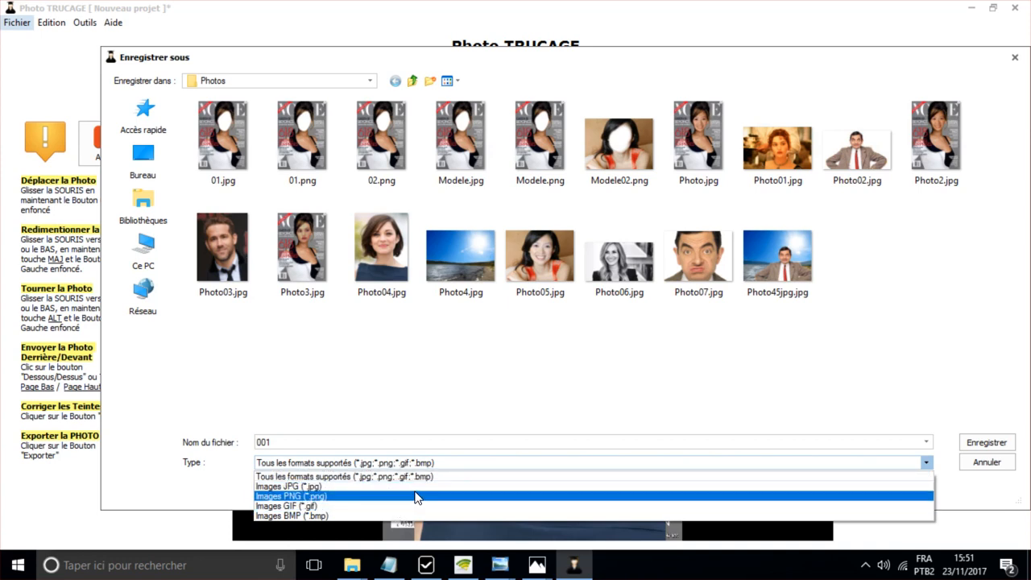
{"action": "left_click", "coordinate": [458, 441]}
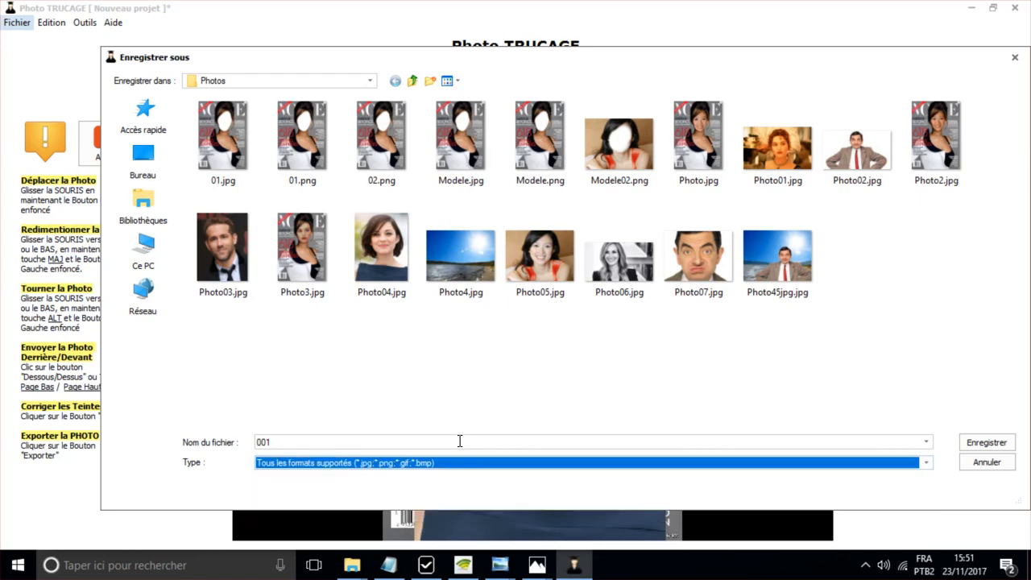
{"action": "left_click", "coordinate": [984, 445]}
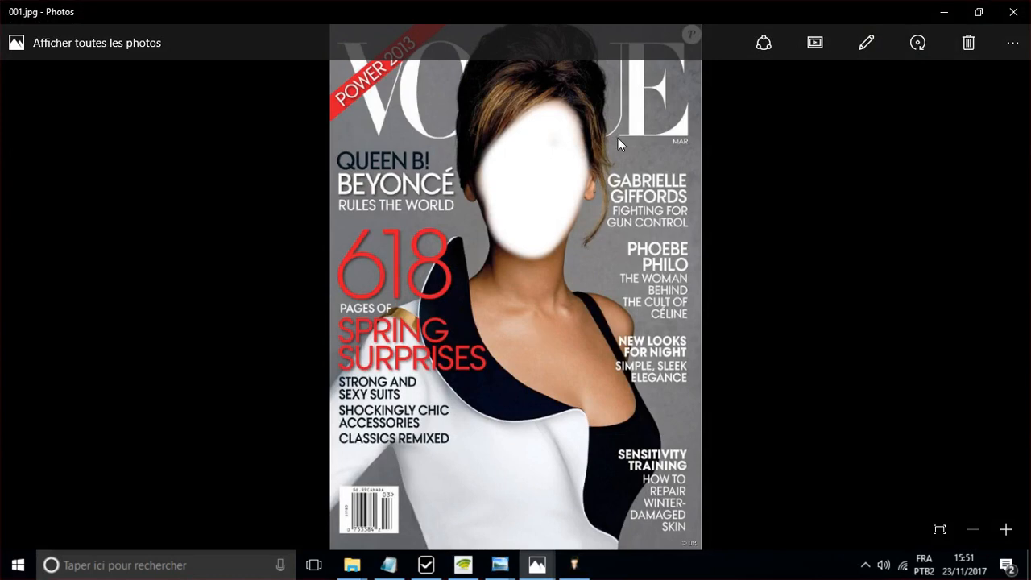
{"action": "left_click", "coordinate": [1013, 12]}
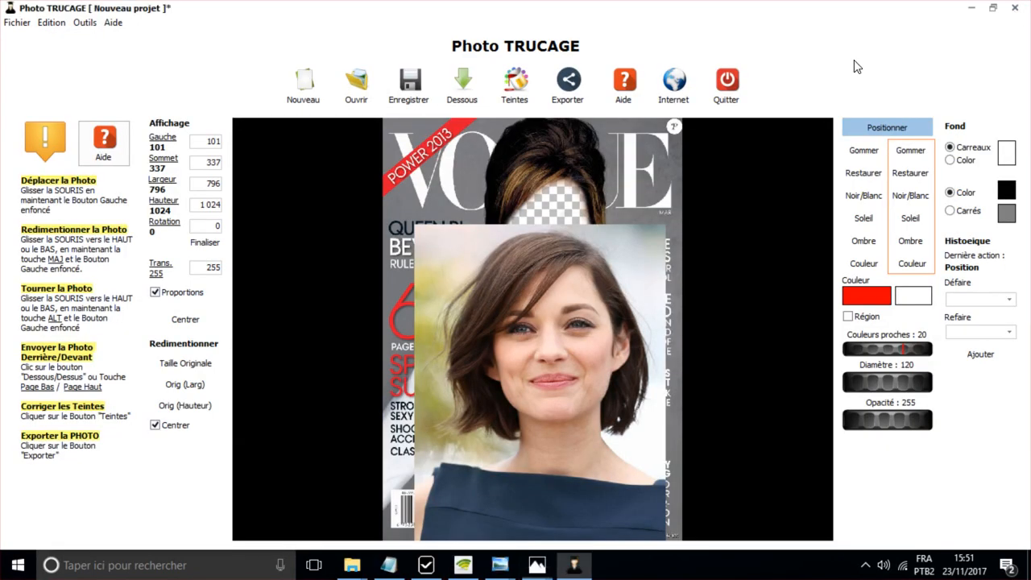
Step: Export only the model again as the PNG image 001.png in the Photos folder, and close the resulting preview
{"action": "left_click", "coordinate": [15, 22]}
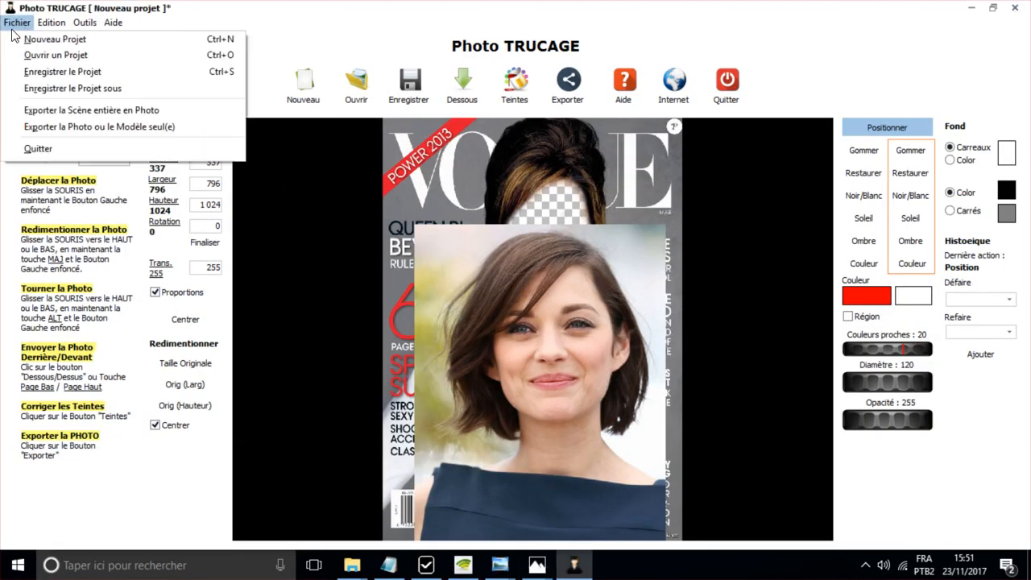
{"action": "left_click", "coordinate": [142, 129]}
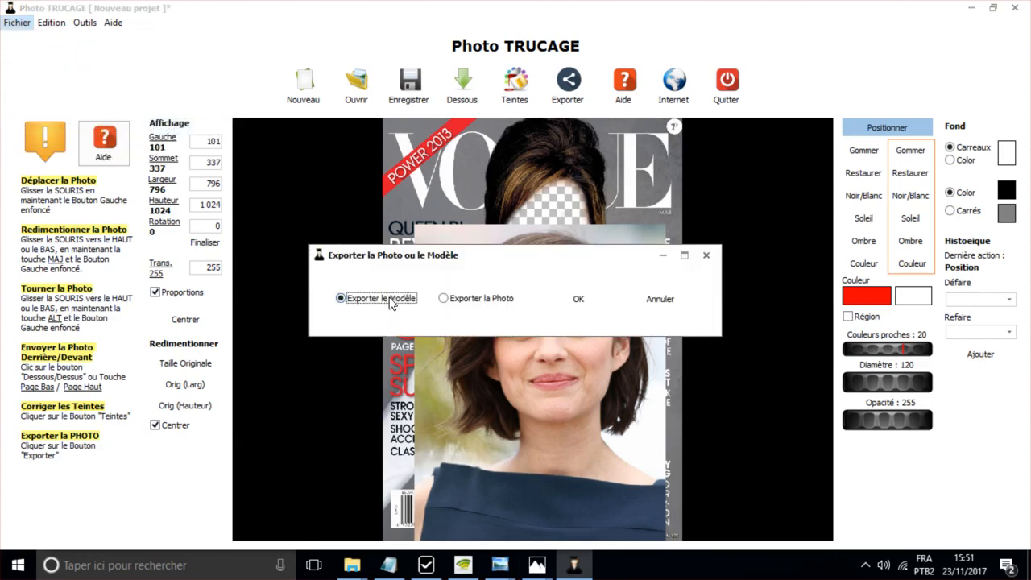
{"action": "left_click", "coordinate": [578, 298]}
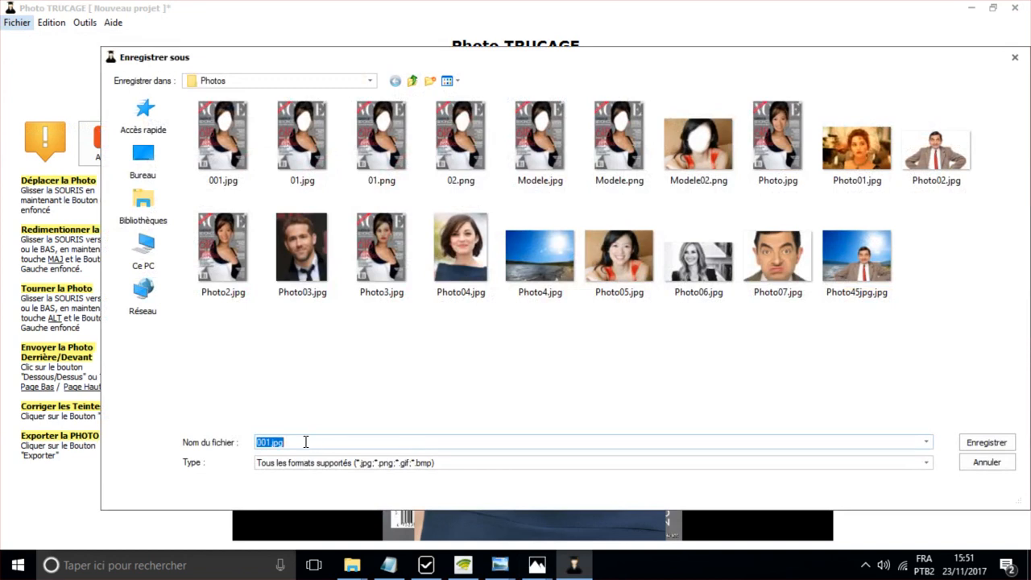
{"action": "left_click", "coordinate": [338, 467]}
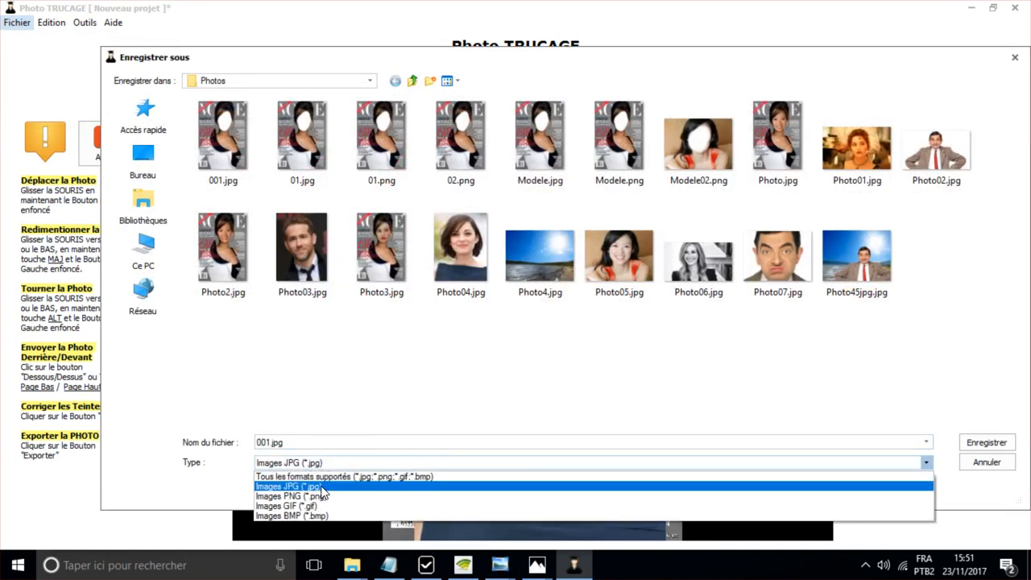
{"action": "left_click", "coordinate": [328, 497]}
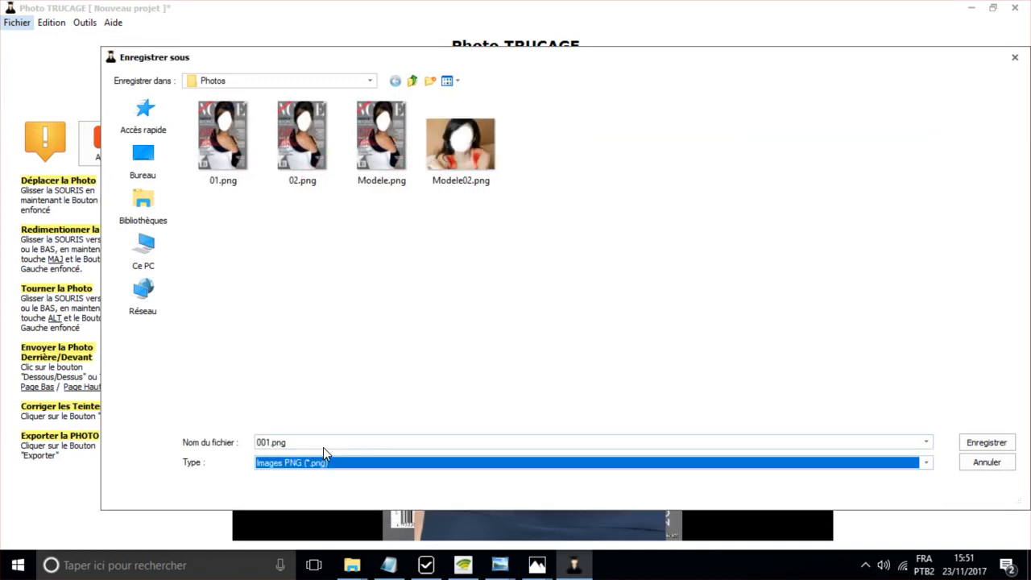
{"action": "left_click", "coordinate": [981, 445]}
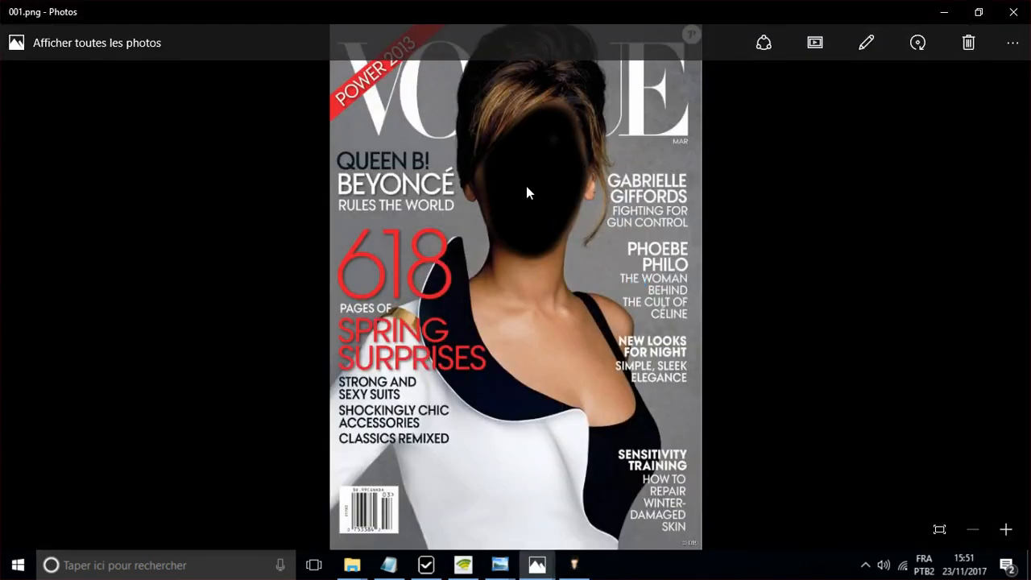
{"action": "left_click", "coordinate": [1017, 13]}
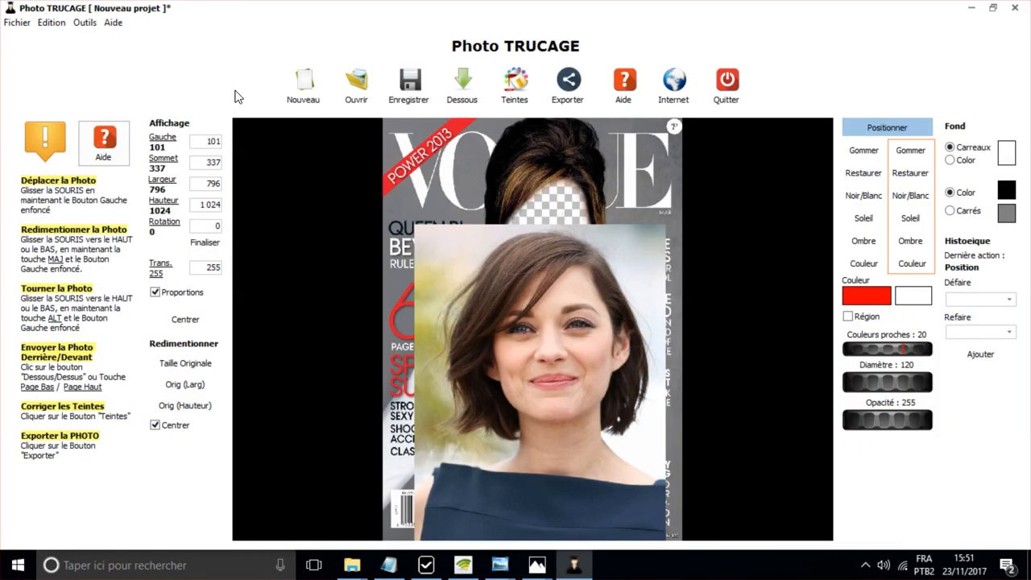
{"action": "left_click", "coordinate": [18, 22]}
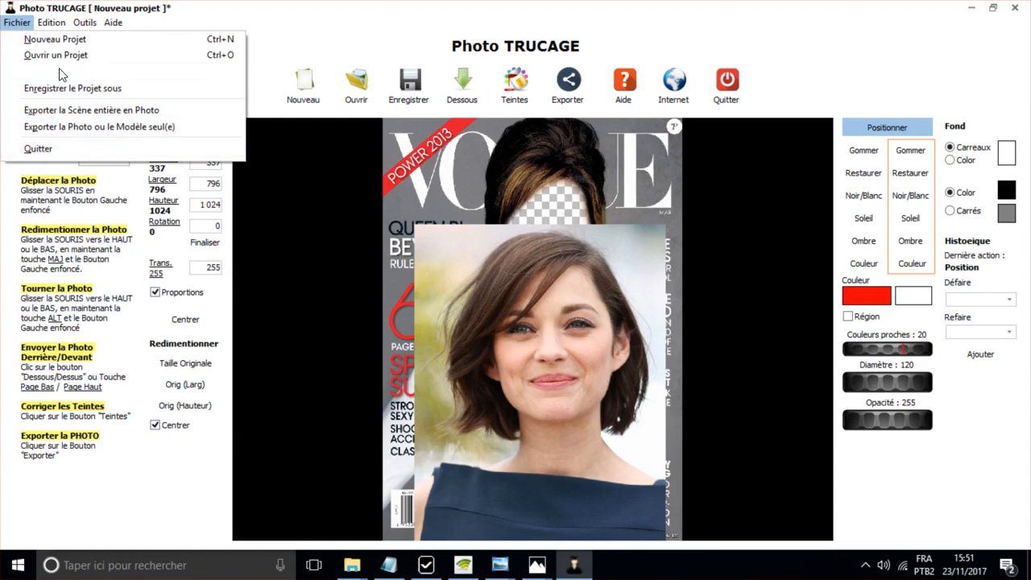
{"action": "mouse_move", "coordinate": [51, 23]}
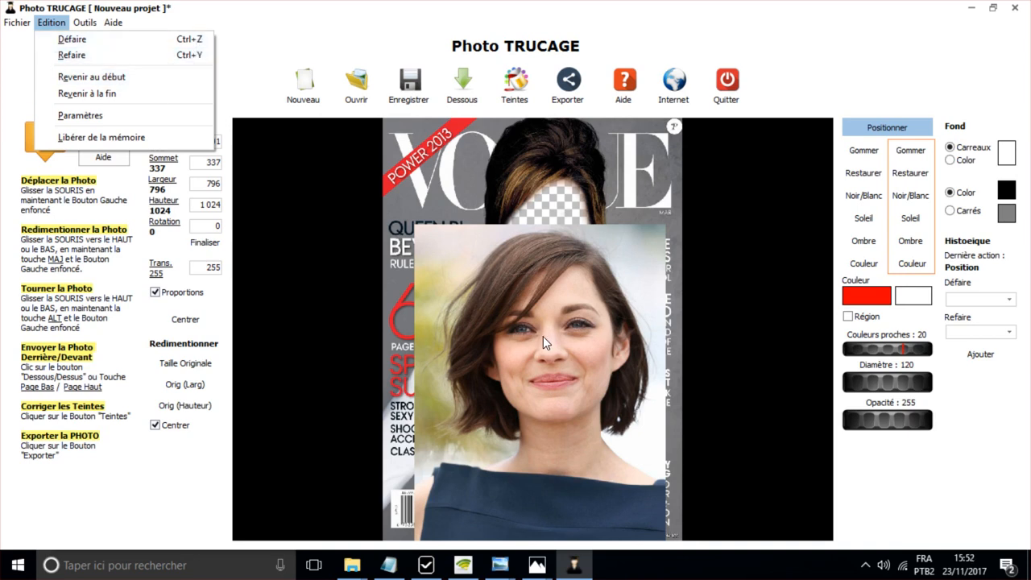
{"action": "left_click", "coordinate": [920, 137]}
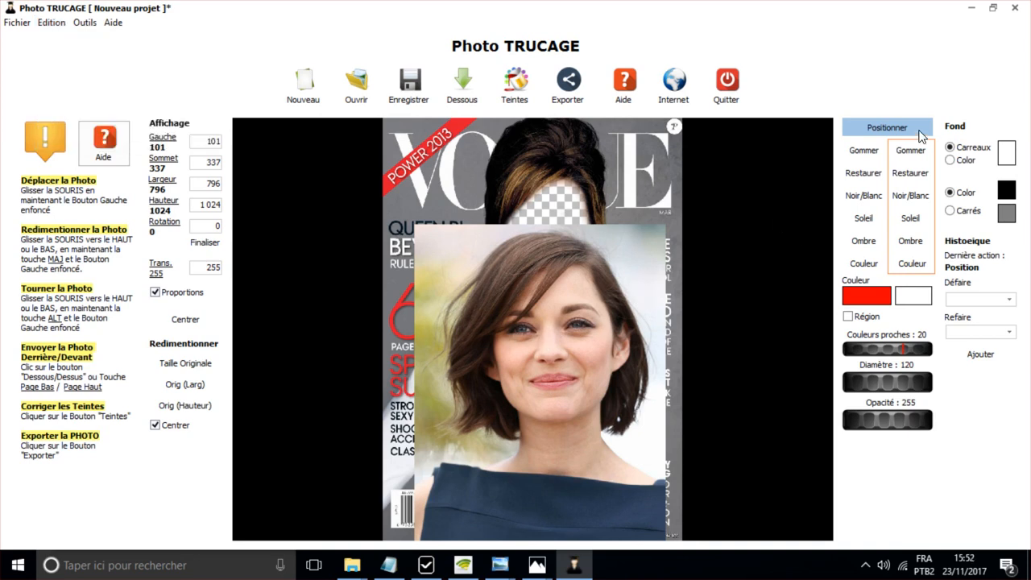
Step: Move the portrait photo around the cover, ending at about left 543 and top 85, and undo the last two moves
{"action": "left_click_drag", "start_coordinate": [554, 331], "coordinate": [598, 469]}
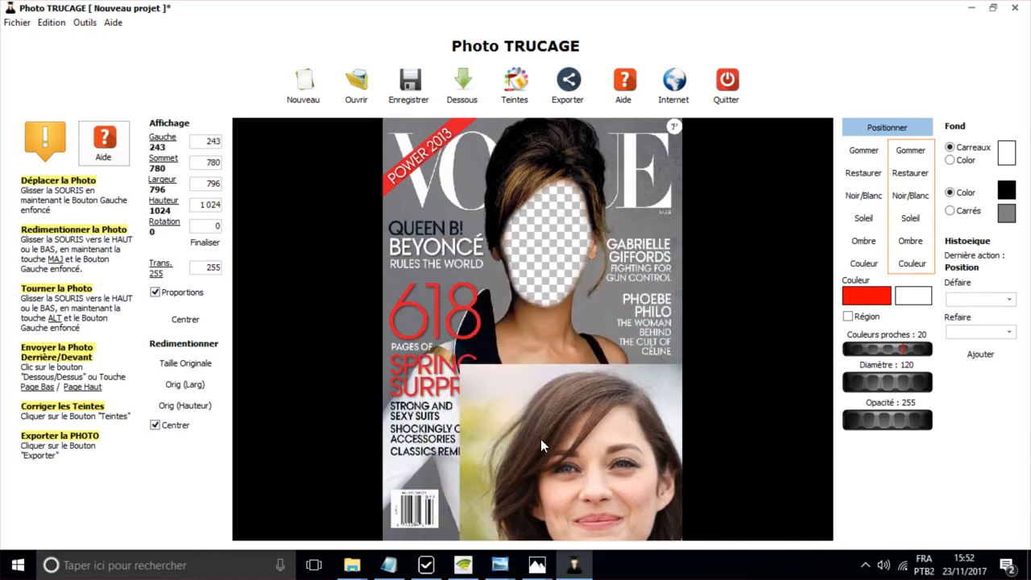
{"action": "left_click_drag", "start_coordinate": [540, 439], "coordinate": [633, 258]}
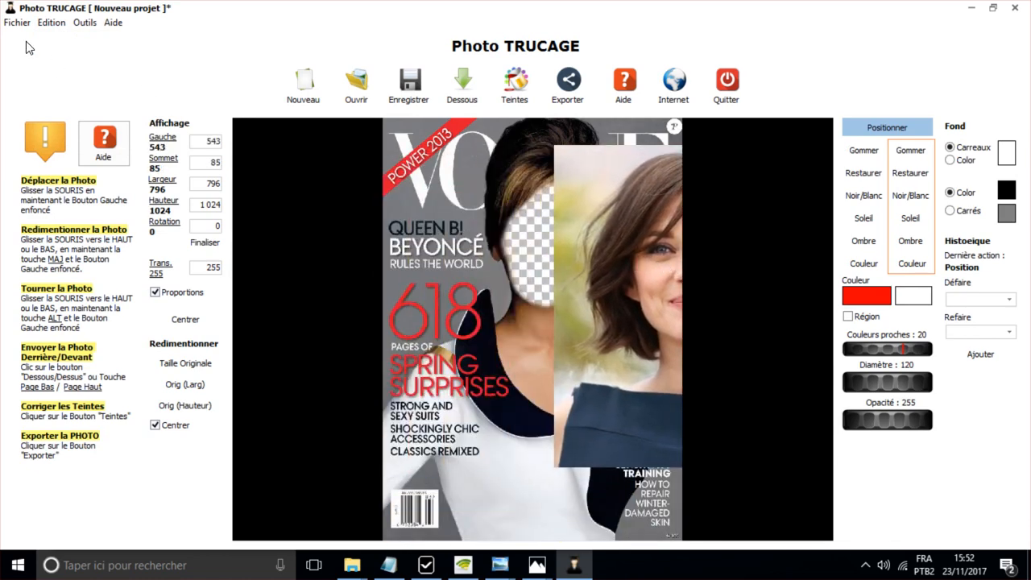
{"action": "left_click", "coordinate": [50, 23]}
{"action": "left_click", "coordinate": [68, 38]}
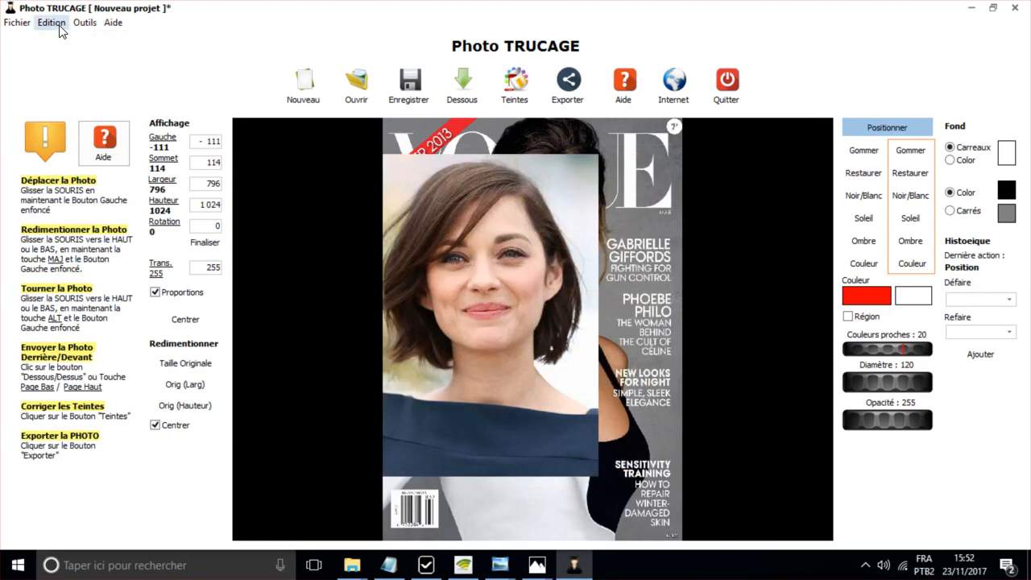
{"action": "left_click", "coordinate": [60, 26]}
{"action": "left_click", "coordinate": [67, 39]}
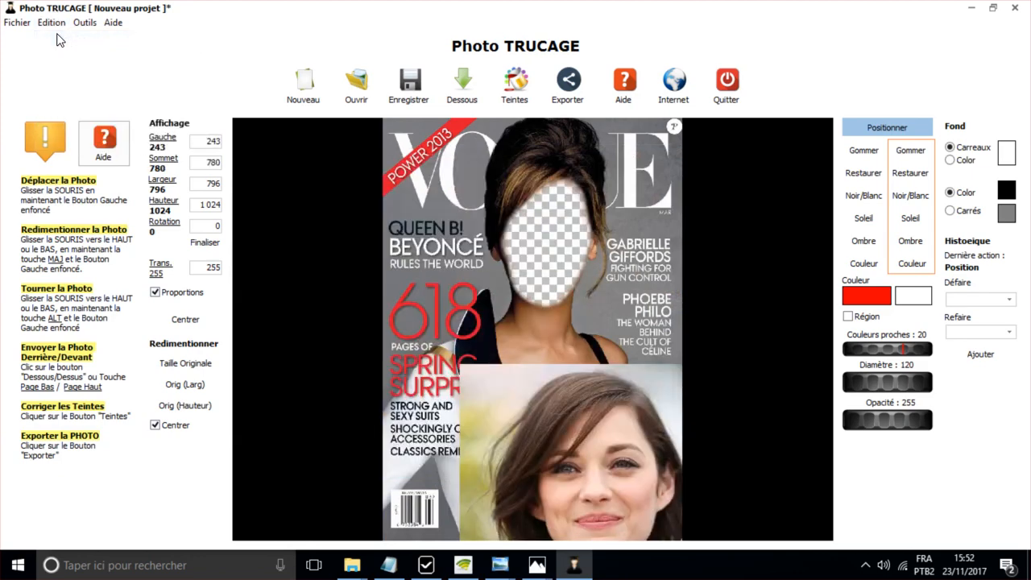
Step: Redo the two undone moves of the portrait photo one after the other
{"action": "left_click", "coordinate": [50, 23]}
{"action": "left_click", "coordinate": [70, 55]}
{"action": "left_click", "coordinate": [54, 22]}
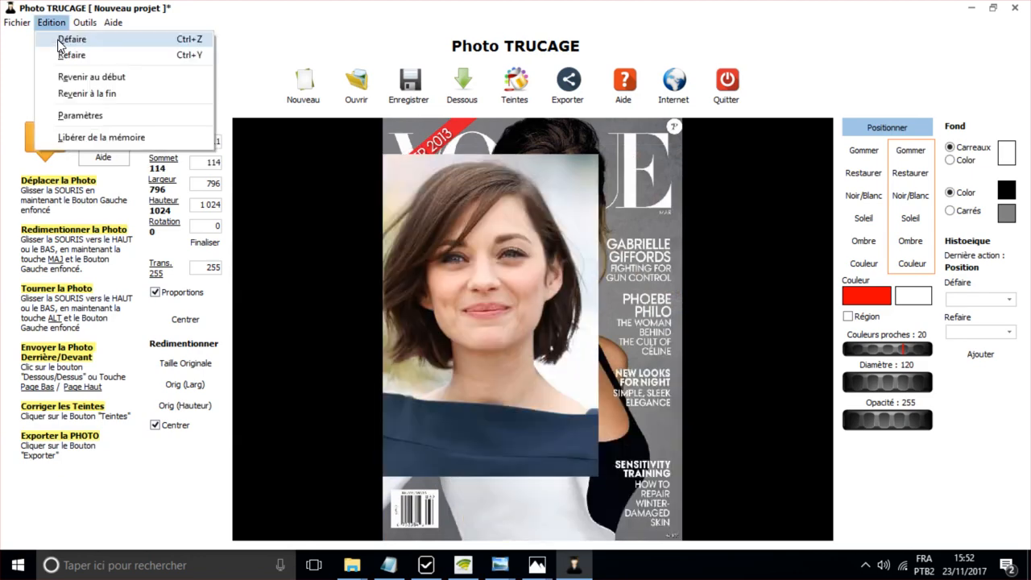
{"action": "left_click", "coordinate": [70, 54]}
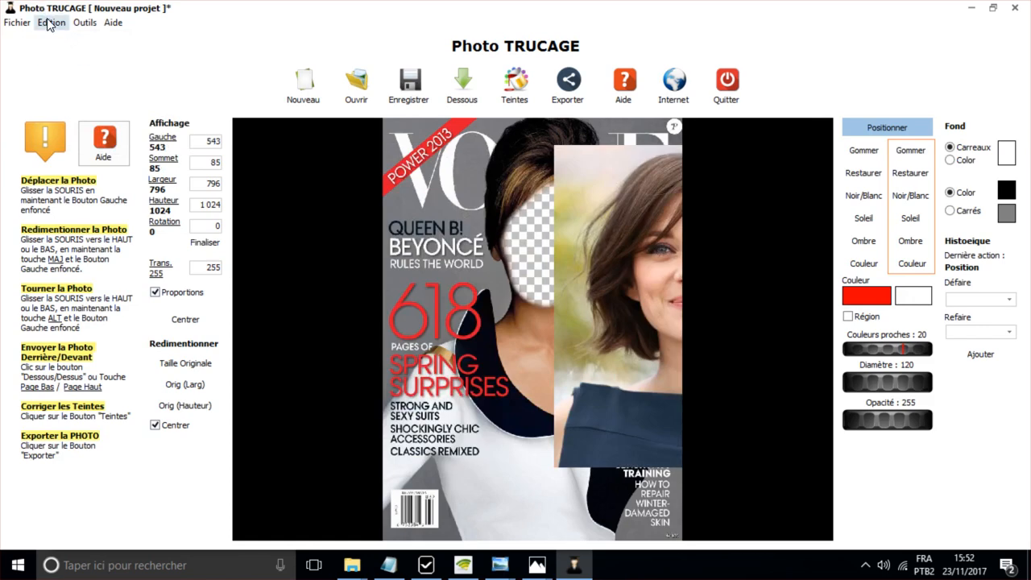
Step: Jump back to the beginning of the edit history, and return to its end
{"action": "left_click", "coordinate": [50, 21]}
{"action": "left_click", "coordinate": [79, 78]}
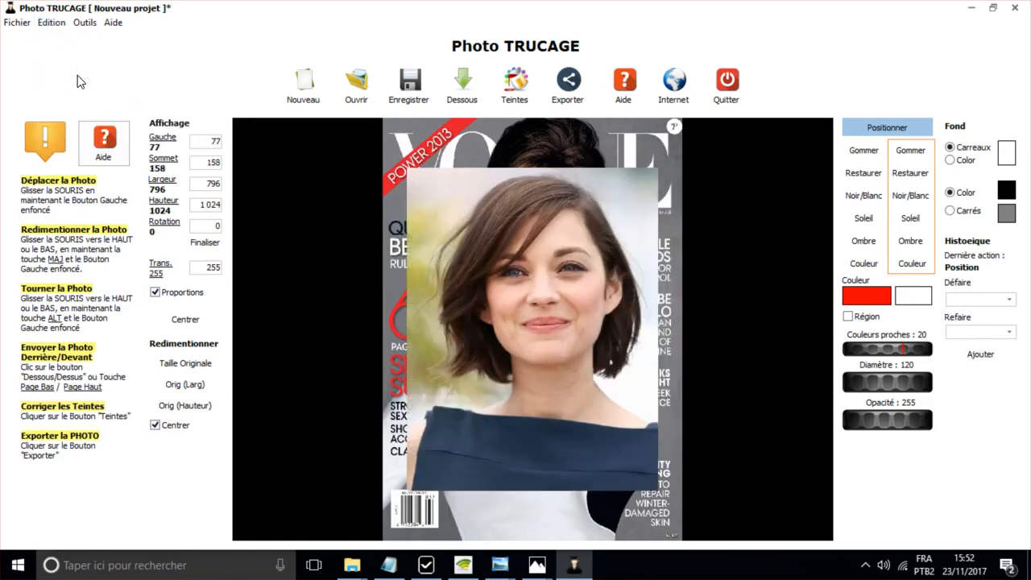
{"action": "left_click", "coordinate": [52, 22]}
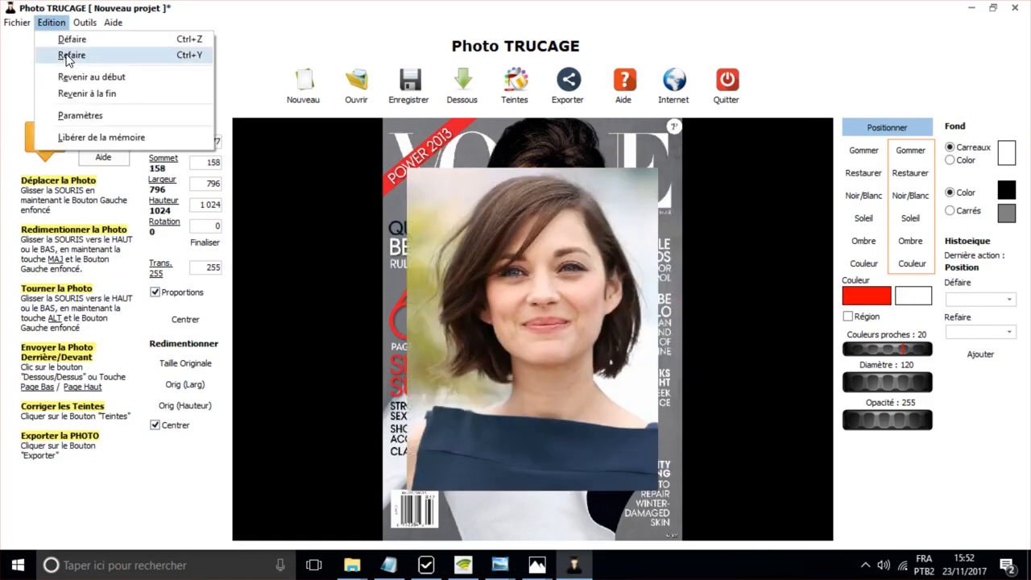
{"action": "left_click", "coordinate": [88, 95]}
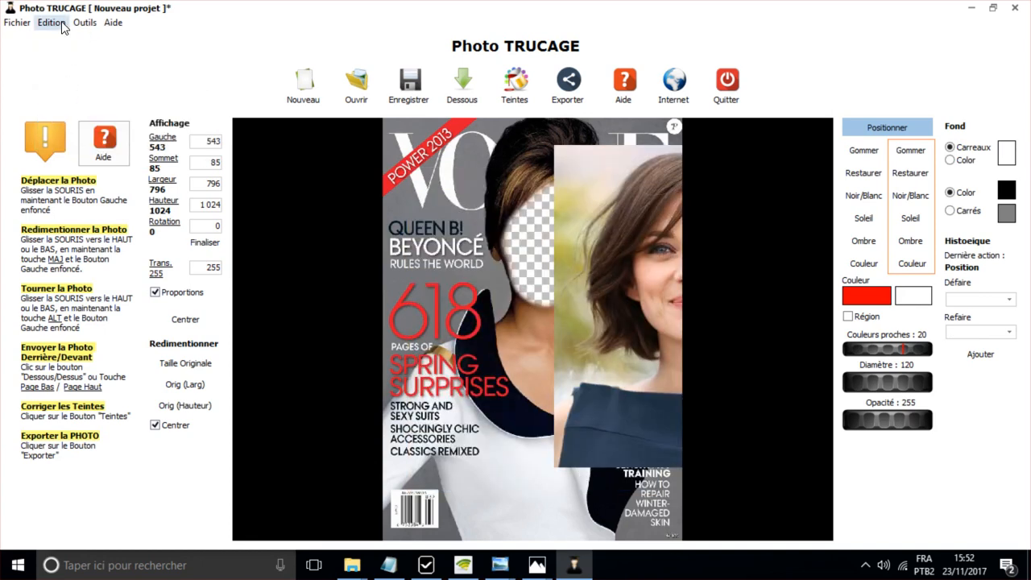
Step: Check the undo and redo history lists, and revert the portrait photo to the third Position entry in the undo history
{"action": "left_click", "coordinate": [1009, 298]}
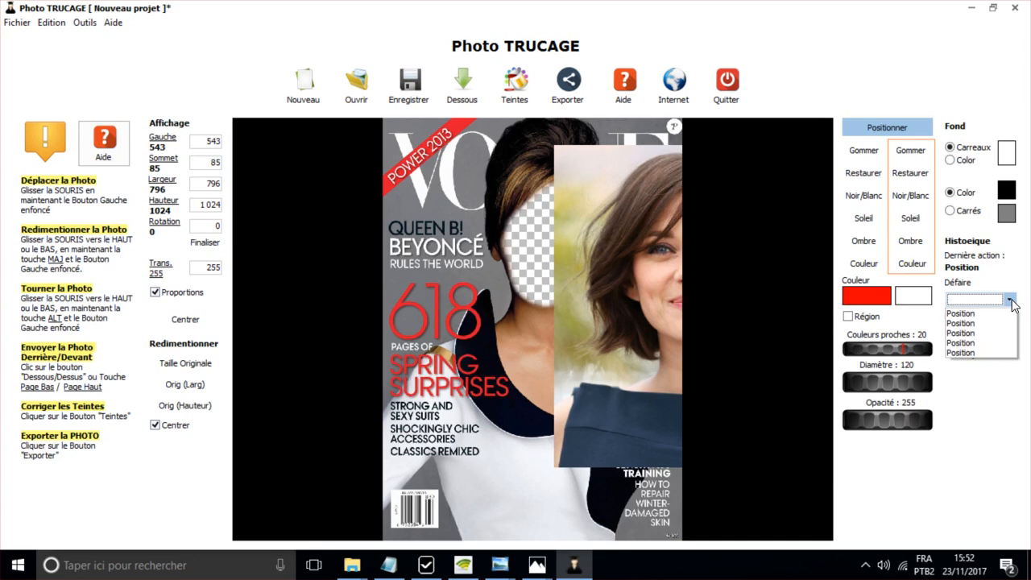
{"action": "left_click", "coordinate": [993, 419]}
{"action": "left_click", "coordinate": [1009, 332]}
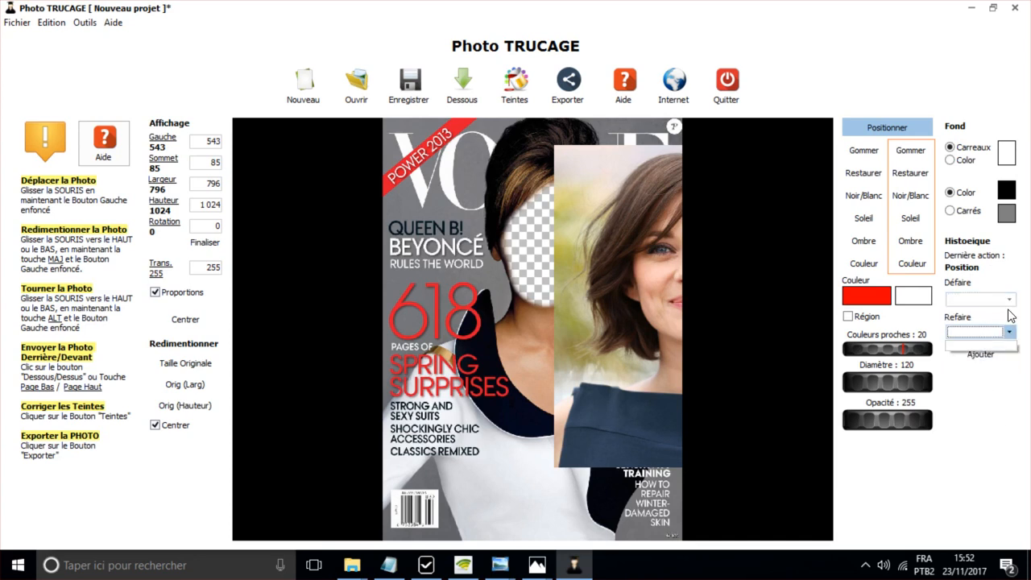
{"action": "left_click", "coordinate": [1010, 306]}
{"action": "left_click", "coordinate": [1010, 304]}
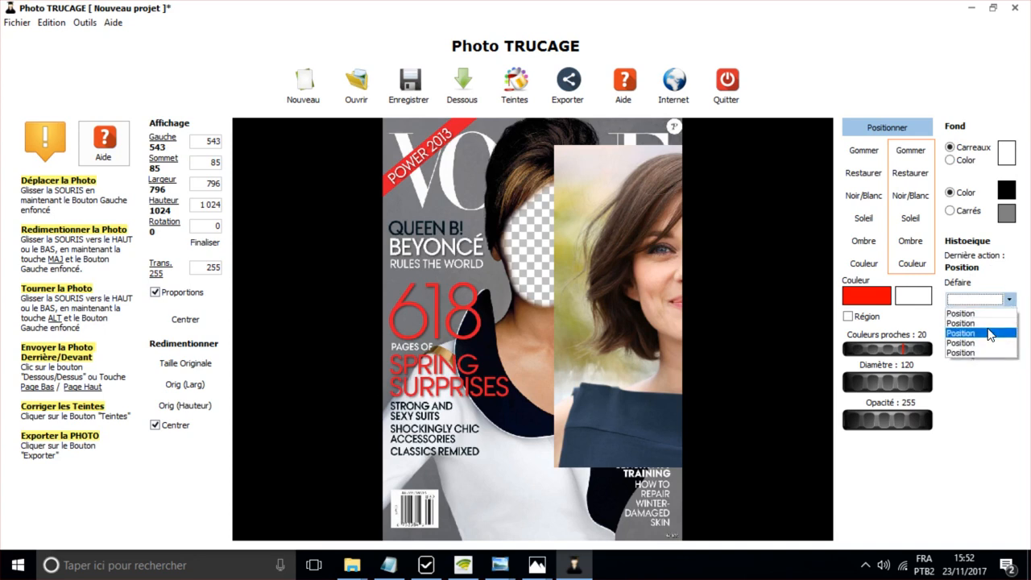
{"action": "left_click", "coordinate": [990, 333]}
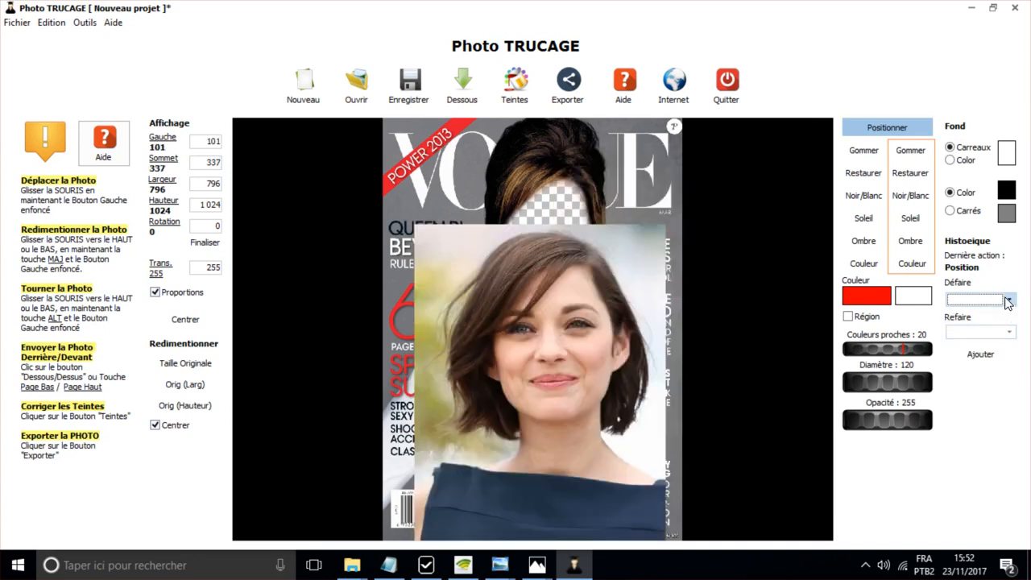
Step: Examine the Position entries offered in the undo and redo history lists
{"action": "left_click", "coordinate": [1009, 299]}
{"action": "left_click", "coordinate": [978, 323]}
{"action": "left_click", "coordinate": [1009, 331]}
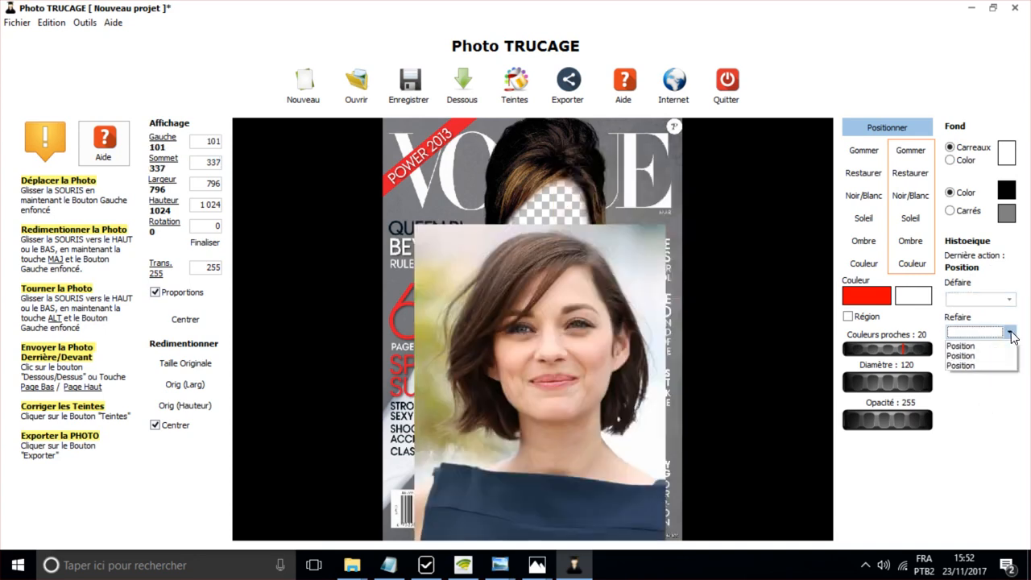
{"action": "left_click", "coordinate": [1006, 379]}
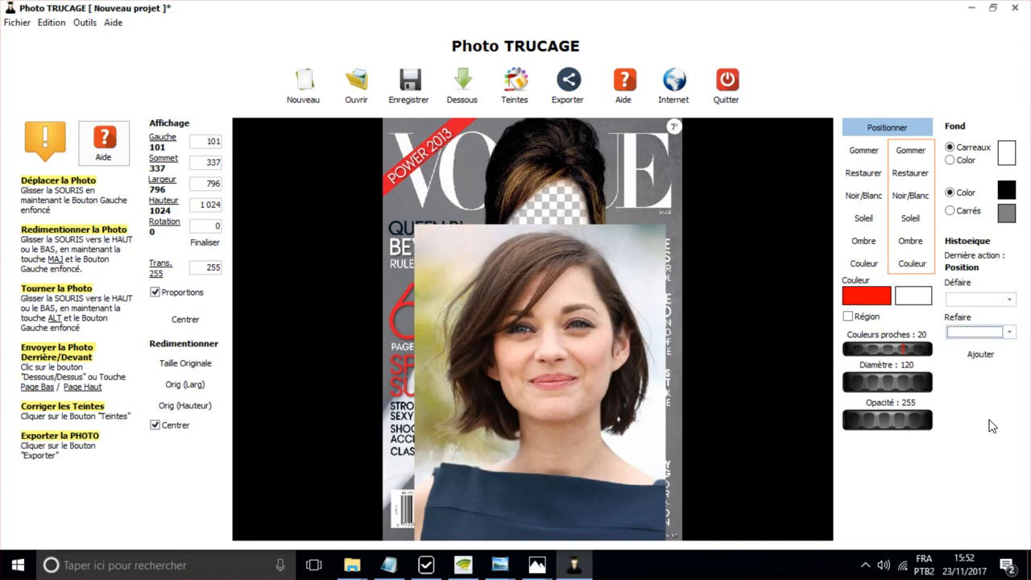
{"action": "left_click", "coordinate": [1009, 300]}
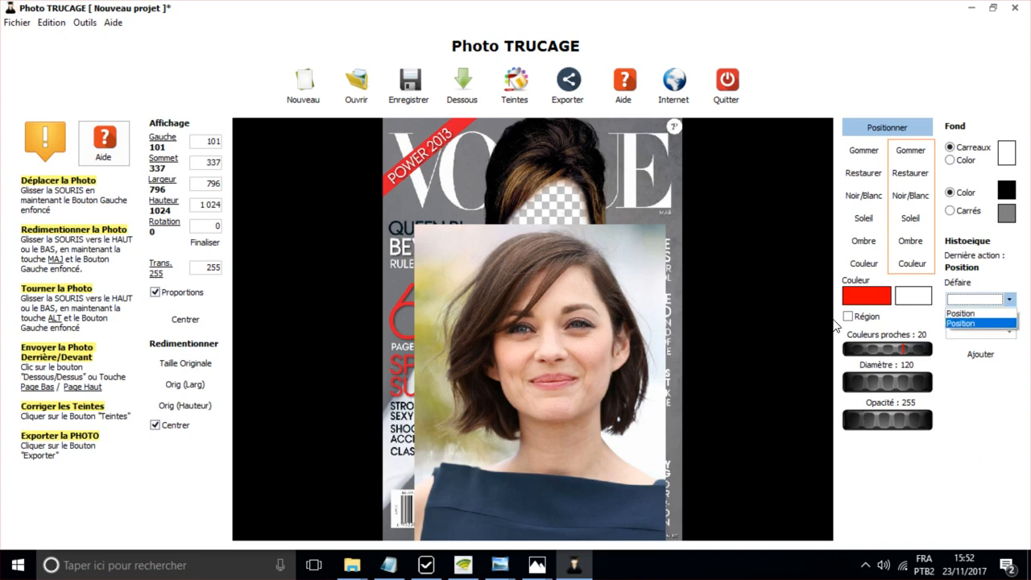
{"action": "left_click", "coordinate": [977, 378]}
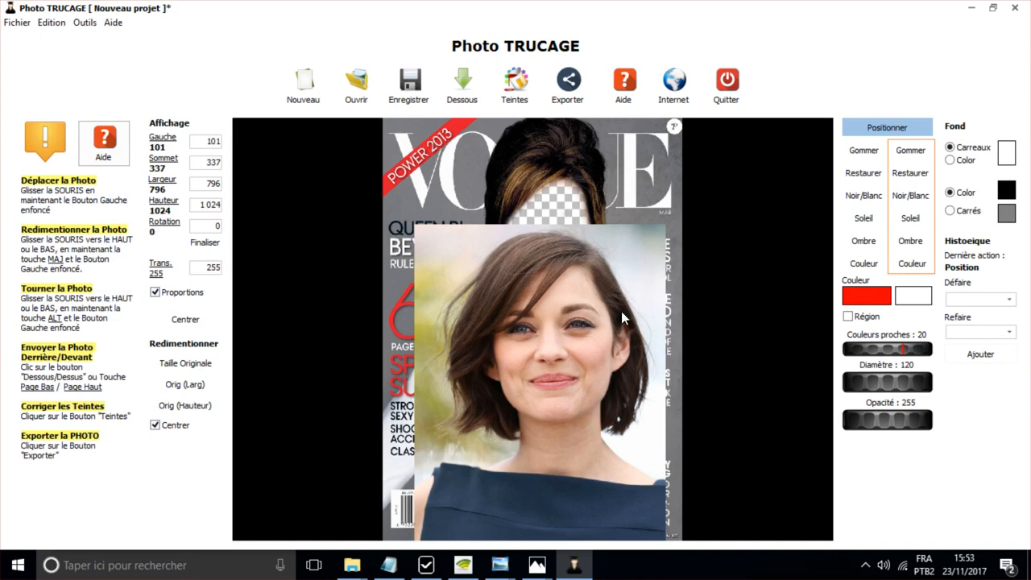
Step: Add the current state to the history as a favourite named "Ma position"
{"action": "left_click", "coordinate": [982, 362]}
{"action": "left_click", "coordinate": [484, 316]}
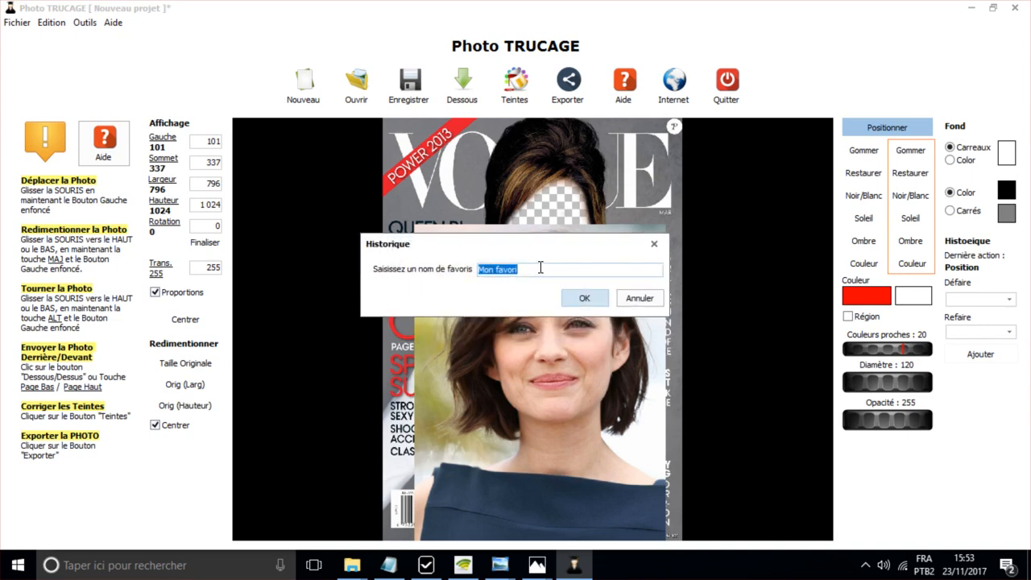
{"action": "type", "text": "Ma position"}
{"action": "left_click", "coordinate": [585, 298]}
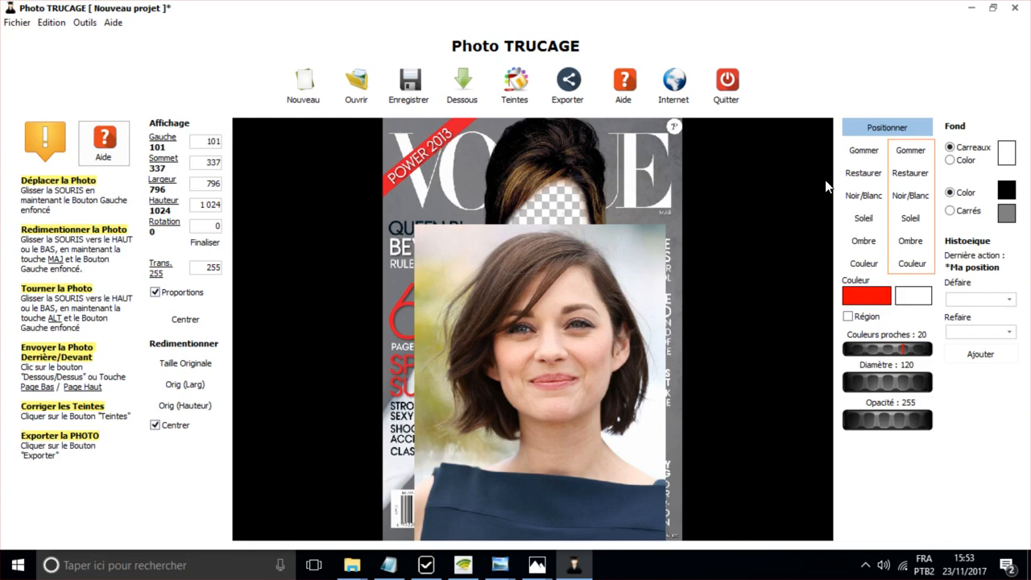
Step: Paint red strokes across the portrait photo's face, hair and neck, and erase parts of the photo
{"action": "left_click", "coordinate": [911, 263]}
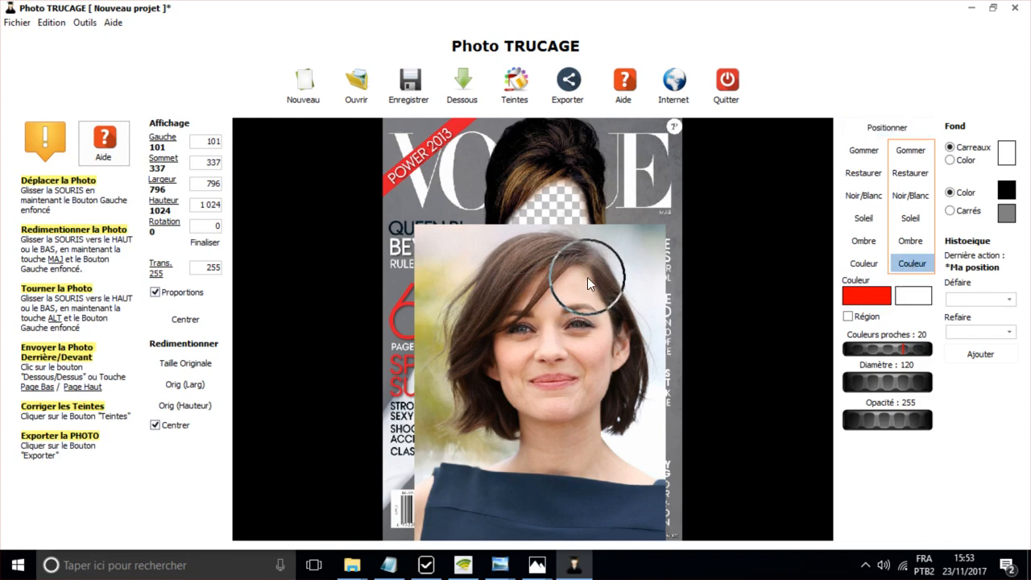
{"action": "left_click_drag", "start_coordinate": [596, 265], "coordinate": [512, 338]}
{"action": "mouse_move", "coordinate": [502, 435]}
{"action": "left_mouse_down"}
{"action": "mouse_move", "coordinate": [567, 439]}
{"action": "mouse_move", "coordinate": [592, 487]}
{"action": "left_mouse_up"}
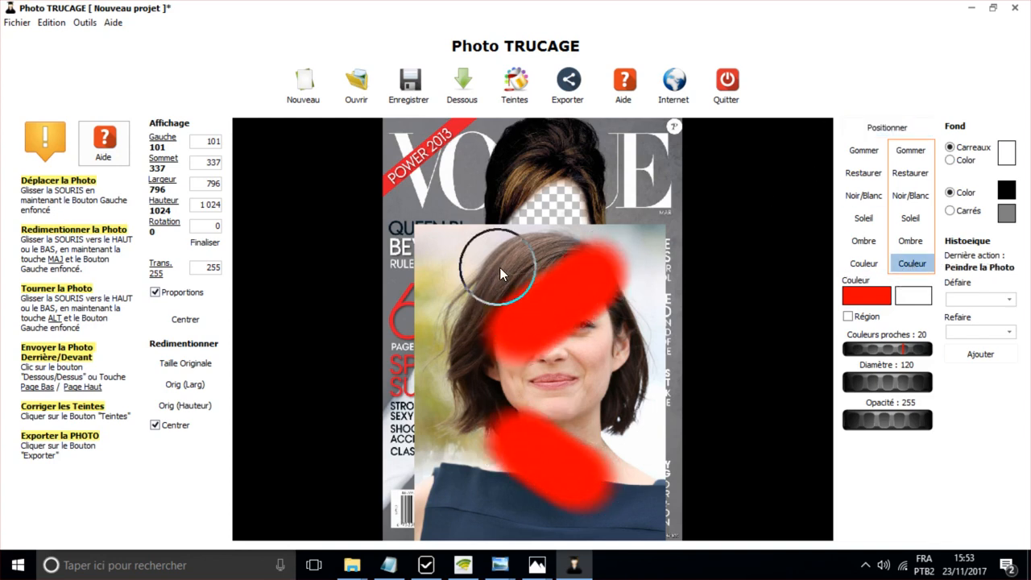
{"action": "mouse_move", "coordinate": [499, 268]}
{"action": "left_mouse_down"}
{"action": "mouse_move", "coordinate": [578, 357]}
{"action": "mouse_move", "coordinate": [626, 306]}
{"action": "mouse_move", "coordinate": [699, 256]}
{"action": "mouse_move", "coordinate": [749, 321]}
{"action": "mouse_move", "coordinate": [634, 268]}
{"action": "mouse_move", "coordinate": [729, 164]}
{"action": "mouse_move", "coordinate": [598, 331]}
{"action": "mouse_move", "coordinate": [587, 315]}
{"action": "mouse_move", "coordinate": [624, 320]}
{"action": "mouse_move", "coordinate": [515, 395]}
{"action": "left_mouse_up"}
{"action": "left_click", "coordinate": [911, 150]}
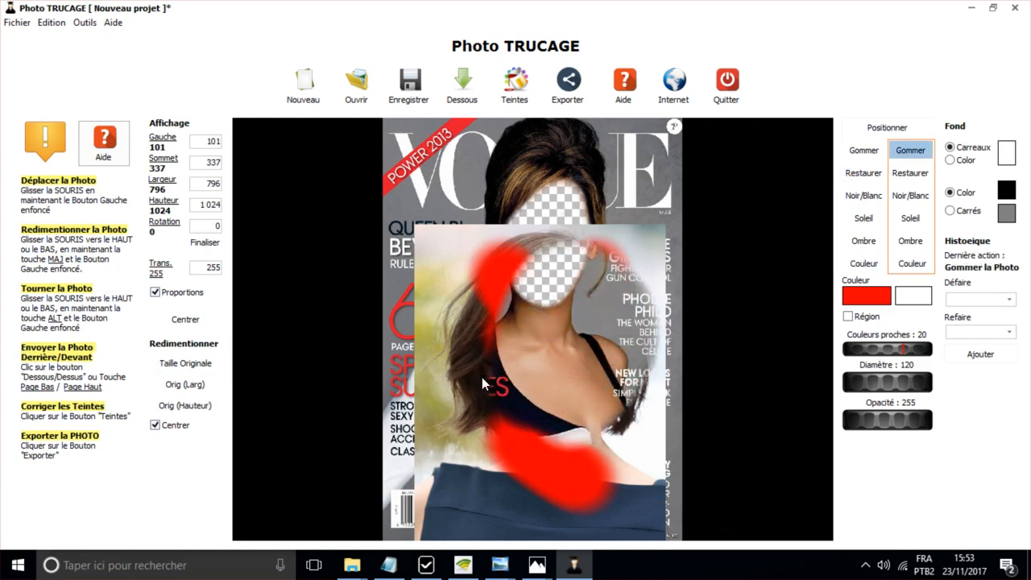
Step: Return the project to the "*Ma position" favourite in the undo history
{"action": "left_click", "coordinate": [203, 164]}
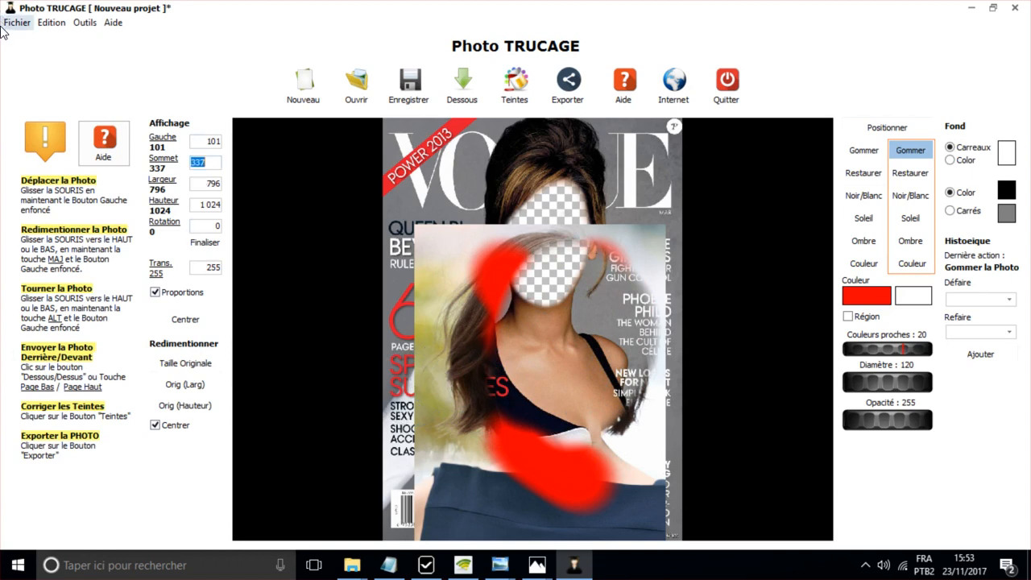
{"action": "left_click", "coordinate": [42, 23]}
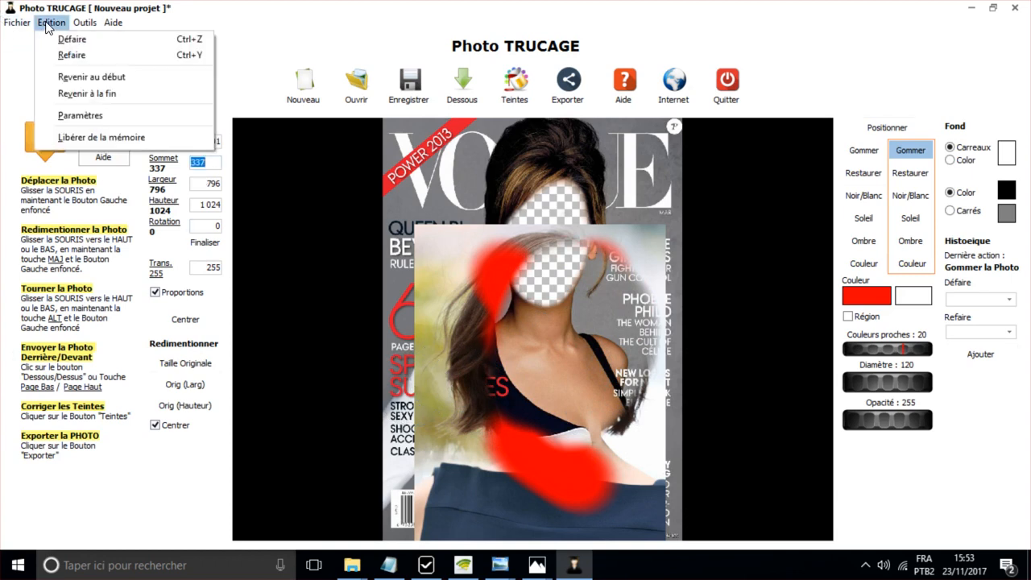
{"action": "left_click", "coordinate": [284, 29]}
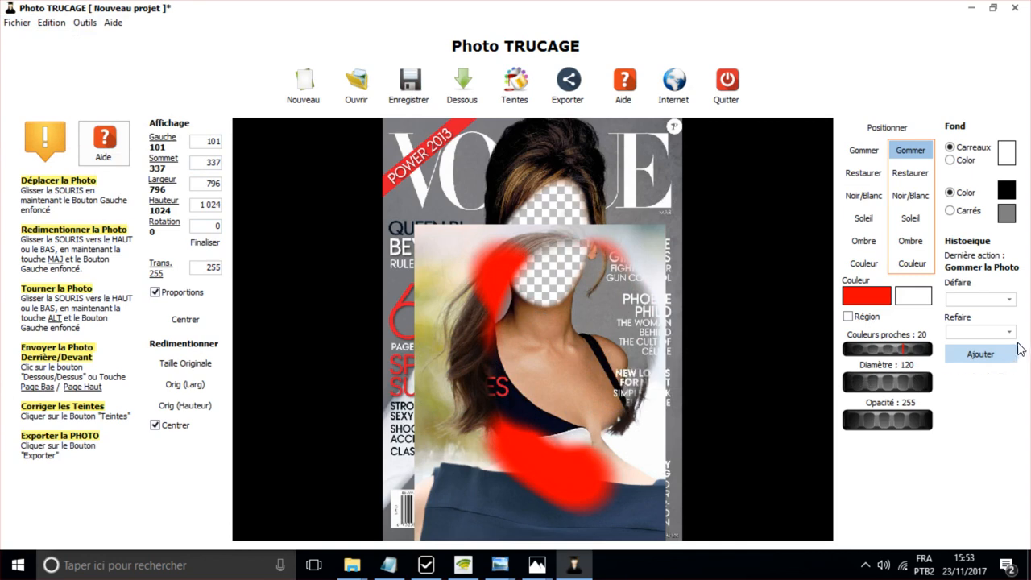
{"action": "left_click", "coordinate": [1008, 299]}
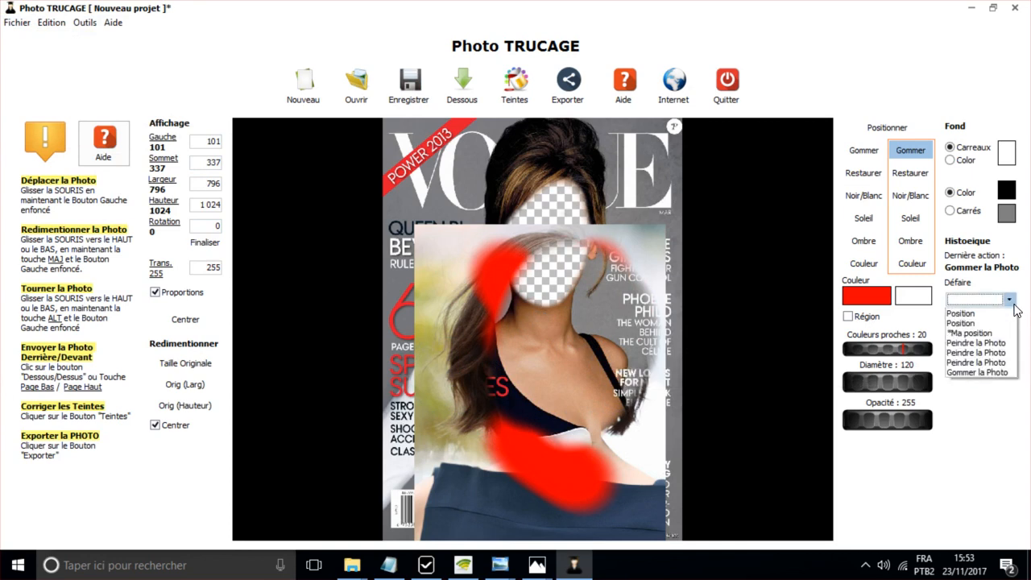
{"action": "left_click", "coordinate": [983, 335]}
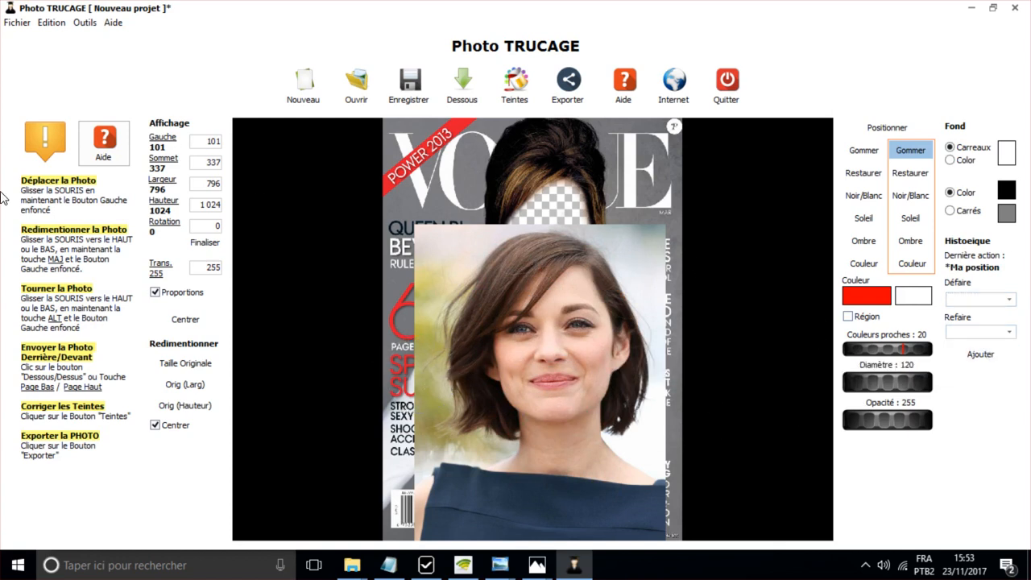
Step: Review the history's storage mode and maximum settings without applying changes, and free up memory
{"action": "left_click", "coordinate": [50, 22]}
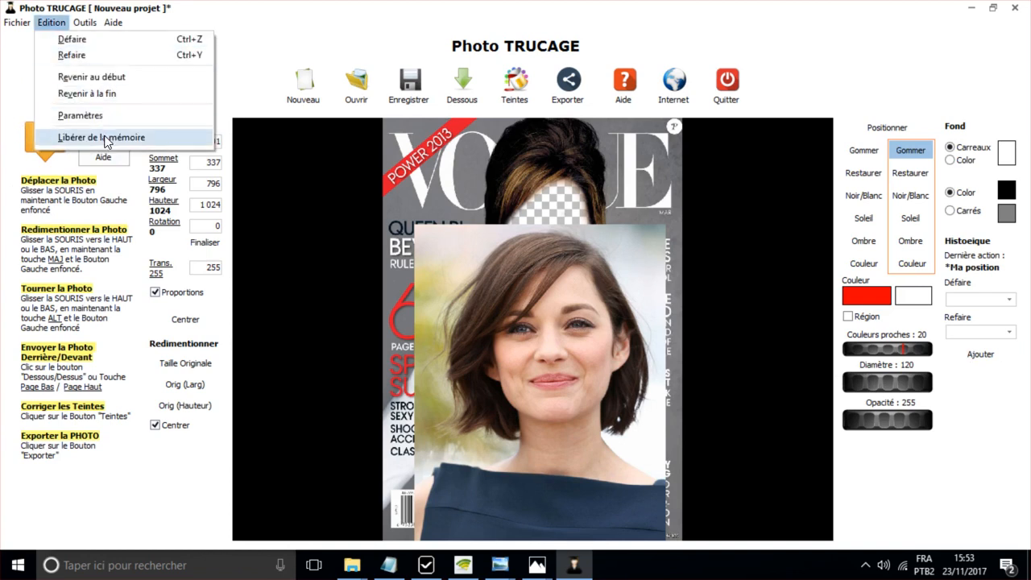
{"action": "left_click", "coordinate": [80, 115]}
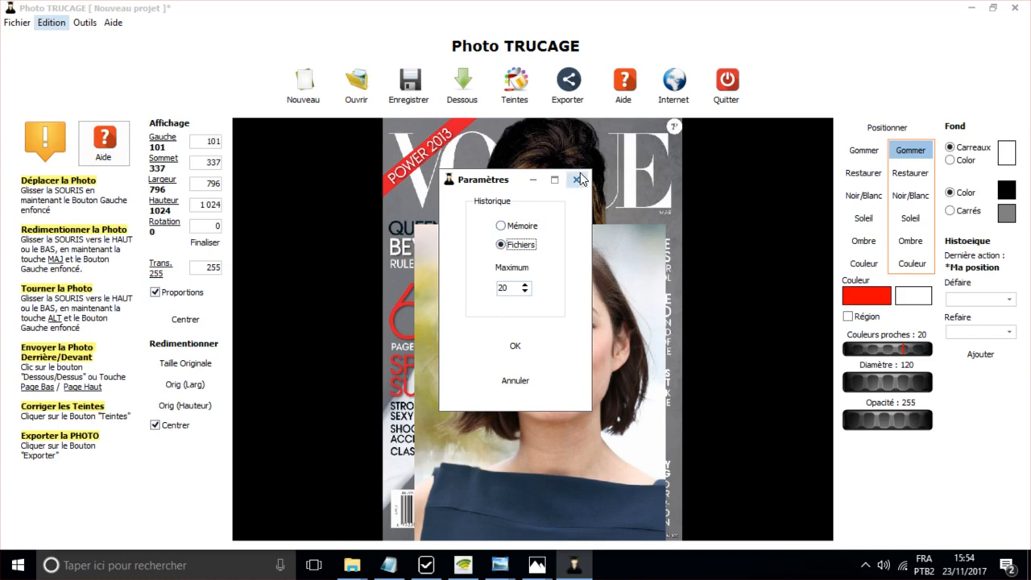
{"action": "left_click", "coordinate": [516, 225]}
{"action": "left_click", "coordinate": [576, 182]}
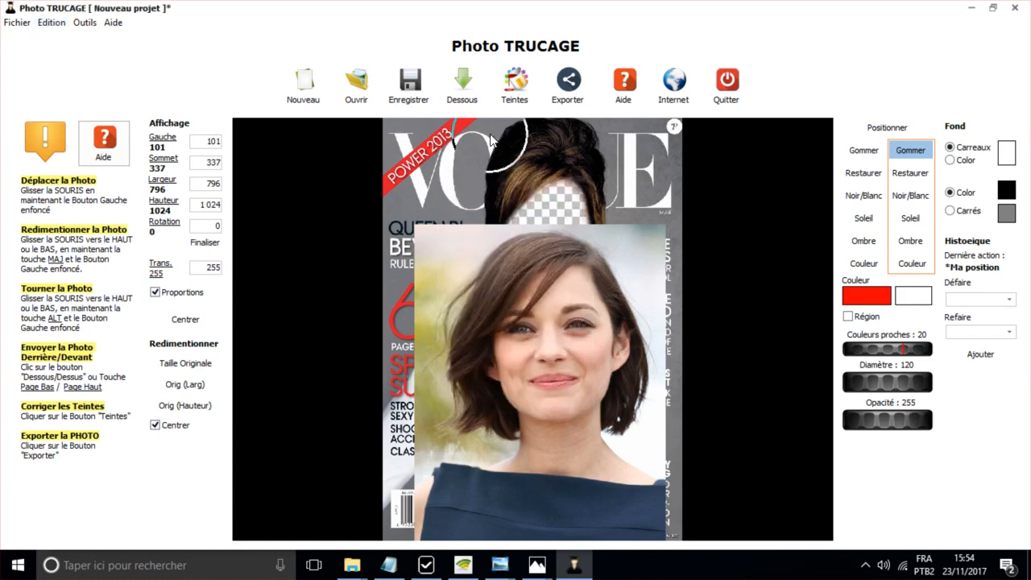
{"action": "left_click", "coordinate": [52, 24]}
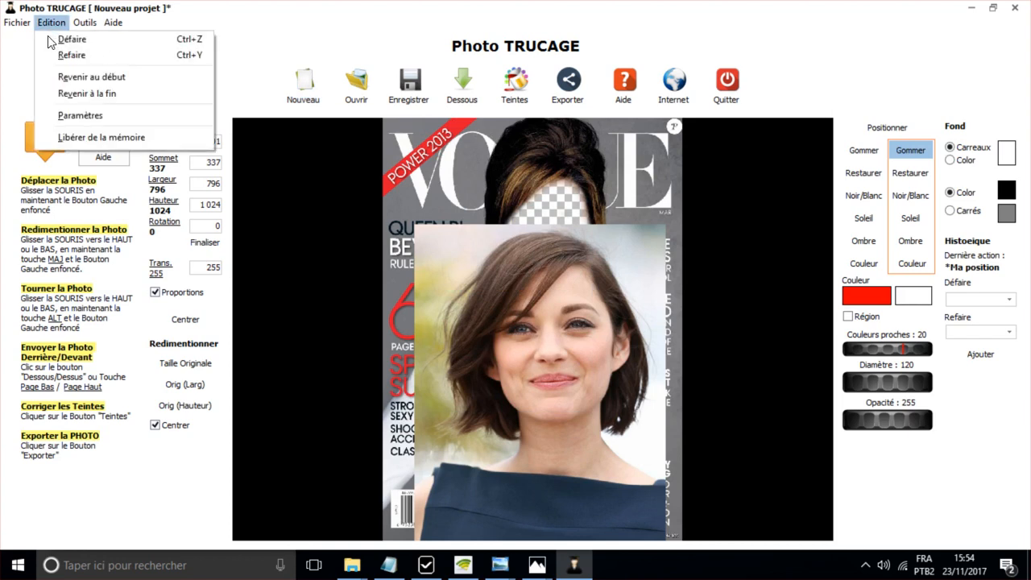
{"action": "left_click", "coordinate": [91, 138]}
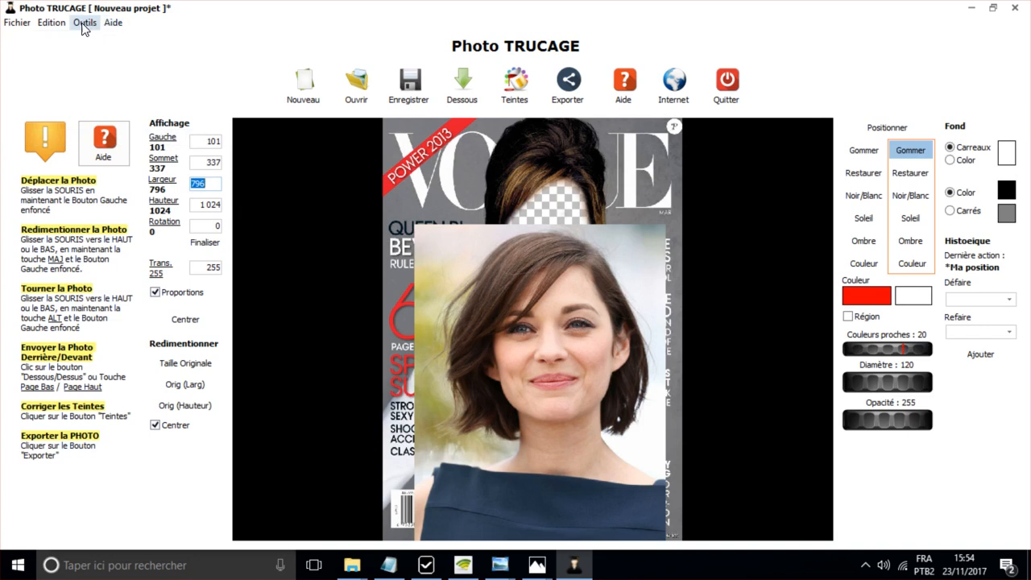
Step: Start the model creation tool and load Photo.jpg into it
{"action": "left_click", "coordinate": [84, 24]}
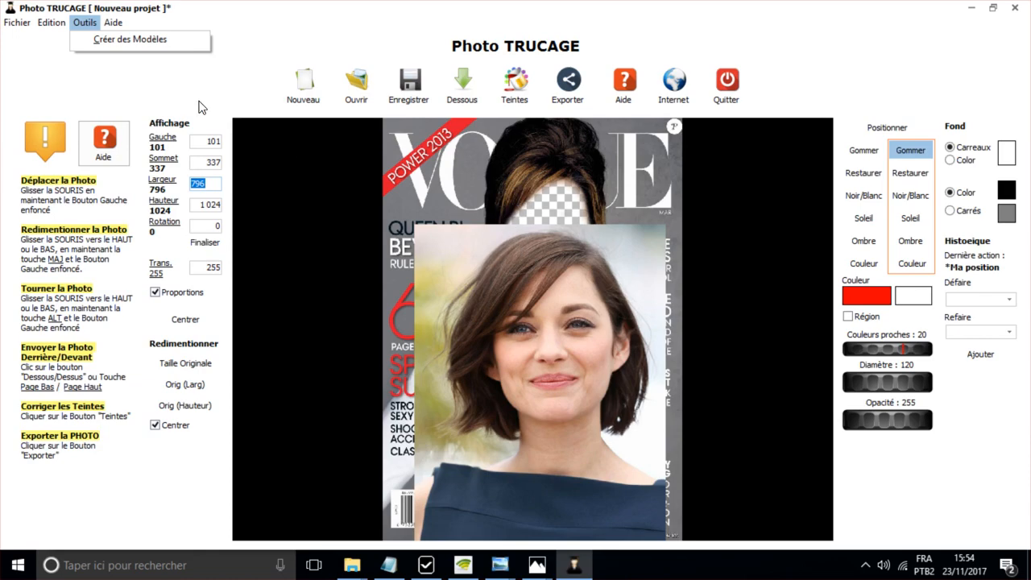
{"action": "left_click", "coordinate": [145, 40]}
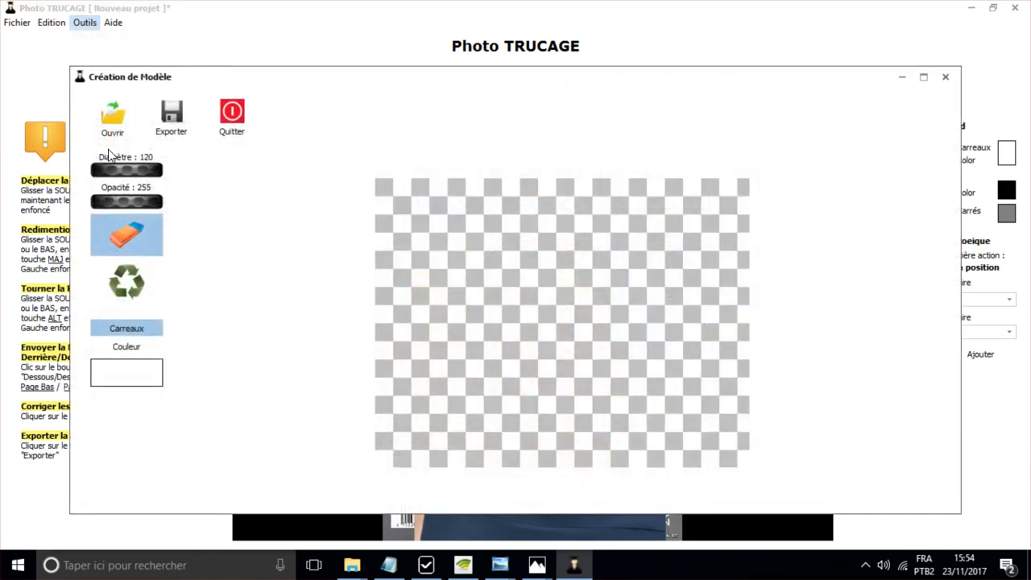
{"action": "left_click", "coordinate": [108, 121]}
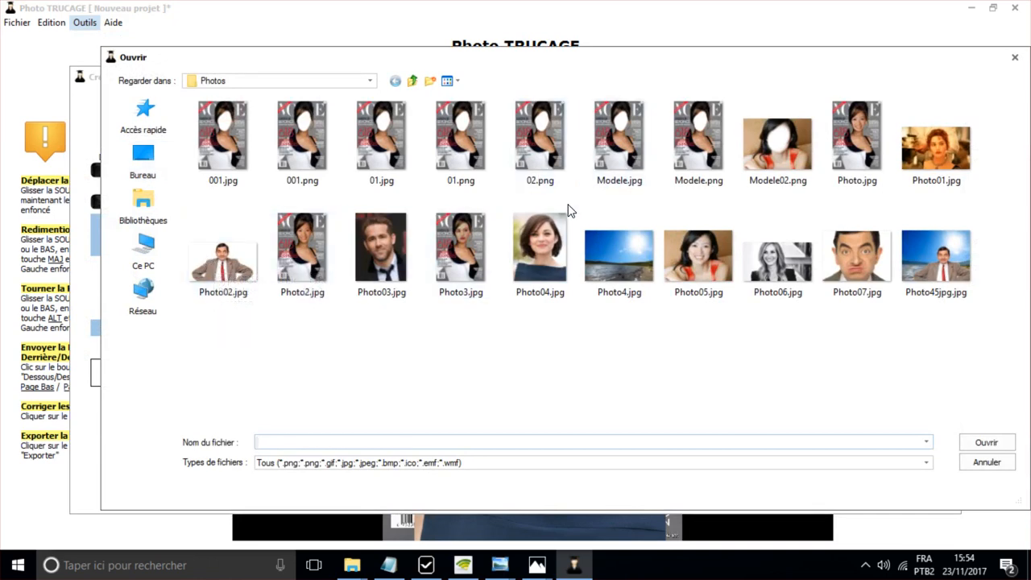
{"action": "double_click", "coordinate": [863, 130]}
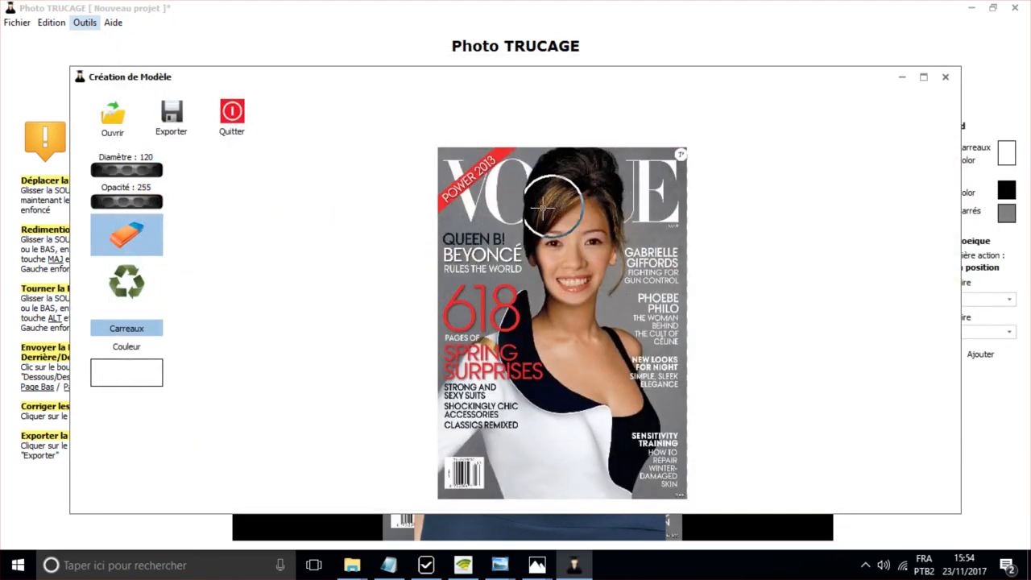
Step: Erase the face on the magazine cover, and restore the erased area
{"action": "mouse_move", "coordinate": [531, 242]}
{"action": "left_mouse_down"}
{"action": "mouse_move", "coordinate": [592, 249]}
{"action": "mouse_move", "coordinate": [545, 255]}
{"action": "mouse_move", "coordinate": [556, 274]}
{"action": "left_mouse_up"}
{"action": "left_click", "coordinate": [126, 281]}
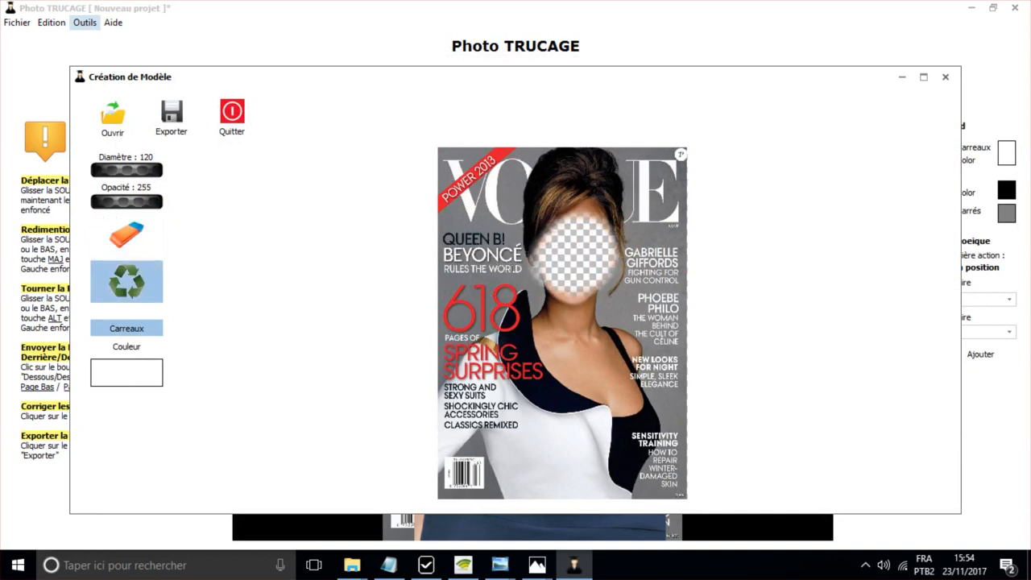
{"action": "mouse_move", "coordinate": [574, 238]}
{"action": "left_mouse_down"}
{"action": "mouse_move", "coordinate": [570, 280]}
{"action": "mouse_move", "coordinate": [588, 253]}
{"action": "left_mouse_up"}
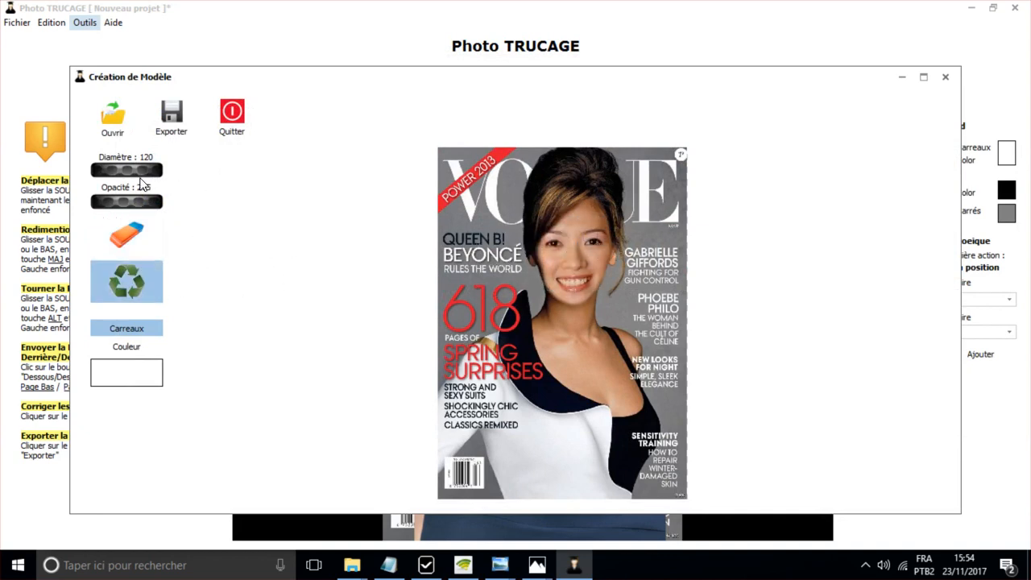
Step: Check the file types offered for exporting the model, cancel the export and close the model creation tool
{"action": "left_click", "coordinate": [171, 117]}
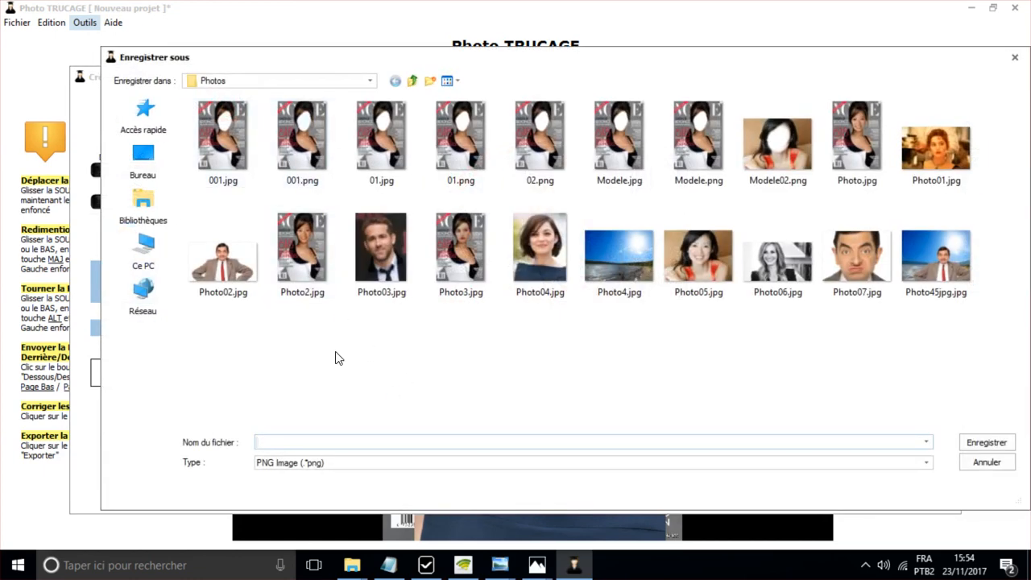
{"action": "left_click", "coordinate": [355, 465]}
{"action": "left_click", "coordinate": [360, 461]}
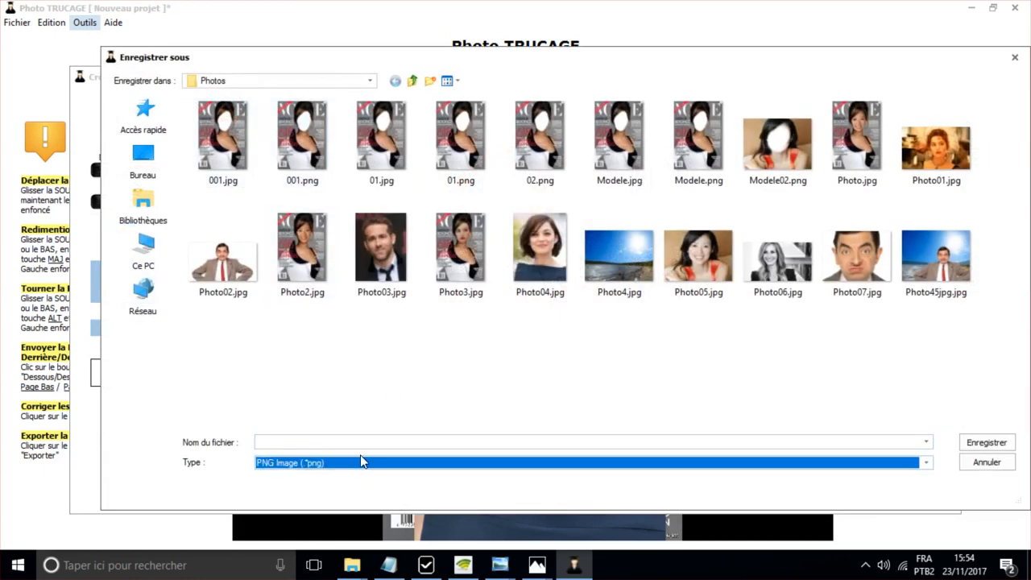
{"action": "left_click", "coordinate": [997, 463]}
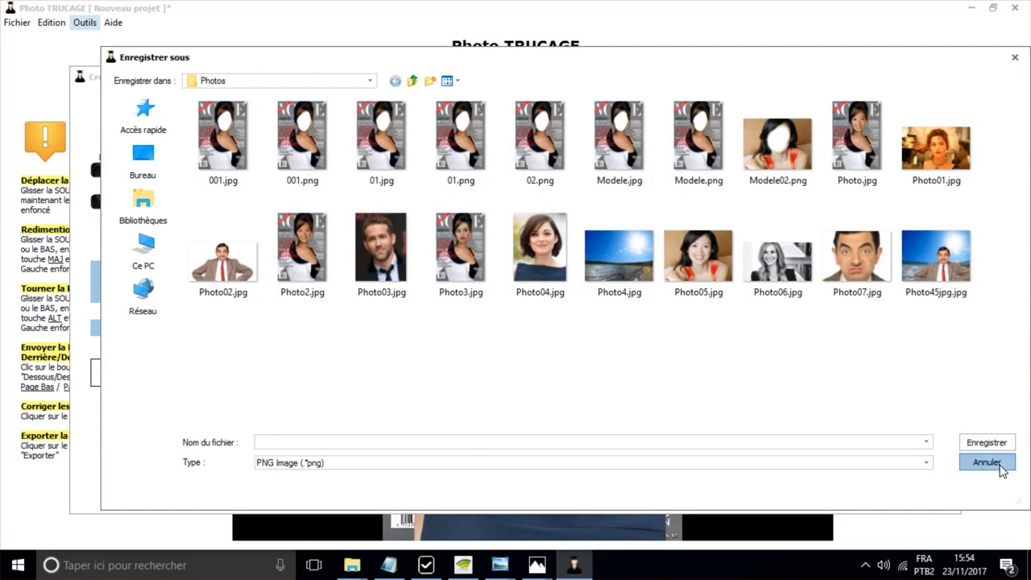
{"action": "left_click", "coordinate": [233, 117]}
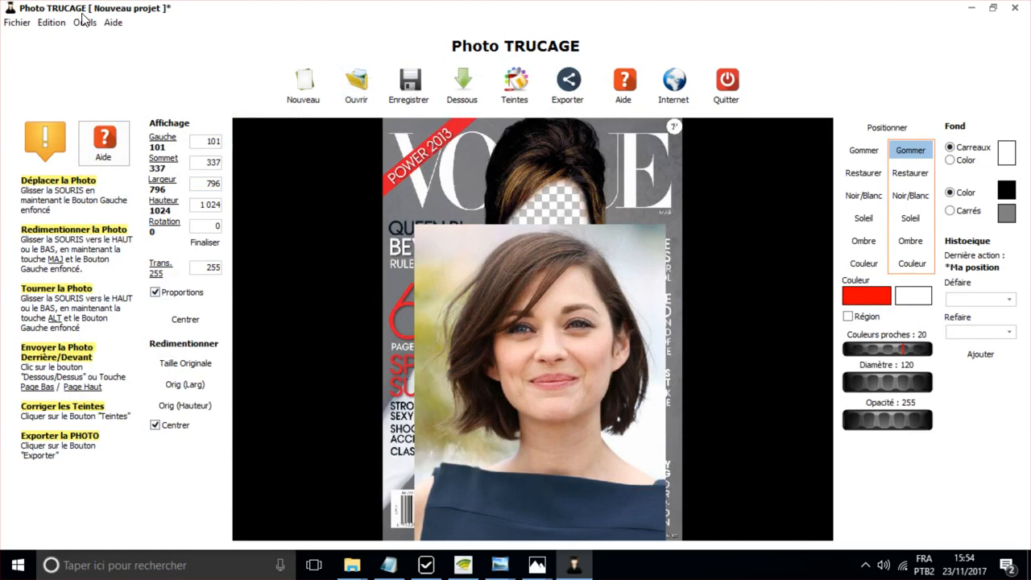
Step: Read through the keyboard shortcuts help, and look over the available help options
{"action": "left_click", "coordinate": [113, 23]}
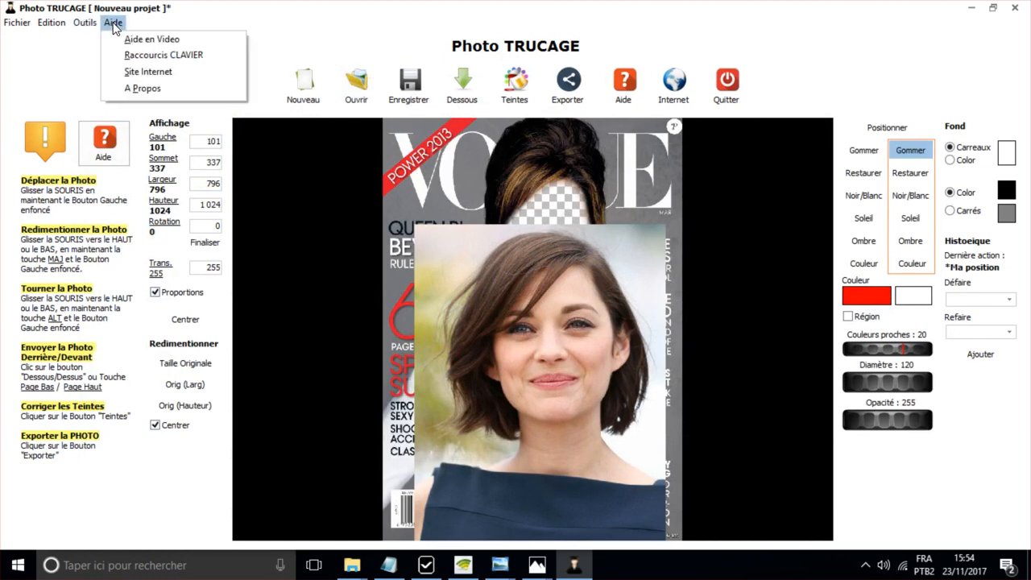
{"action": "left_click", "coordinate": [177, 55]}
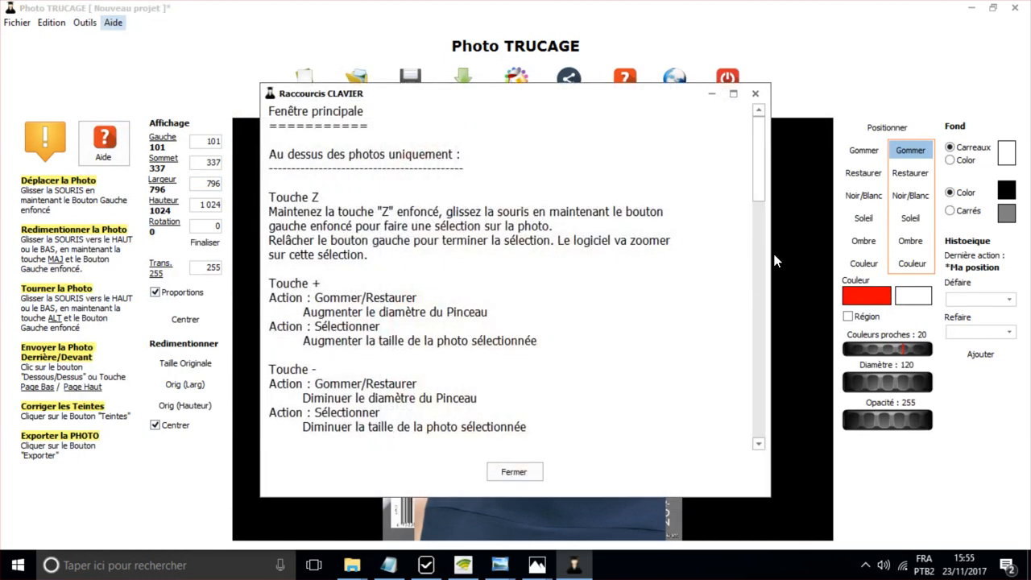
{"action": "left_click_drag", "start_coordinate": [756, 191], "coordinate": [766, 119]}
{"action": "left_click", "coordinate": [755, 94]}
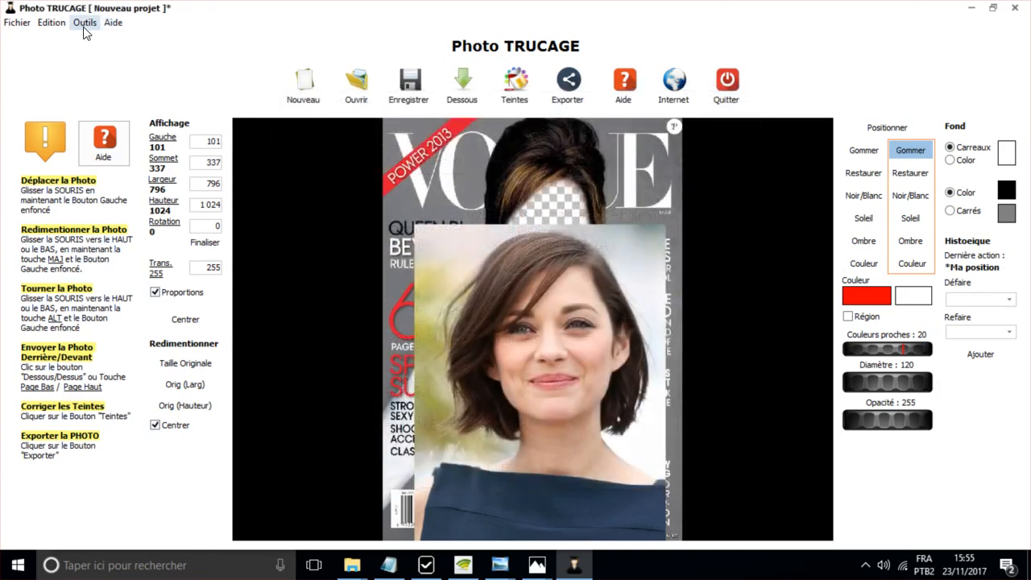
{"action": "left_click", "coordinate": [113, 22]}
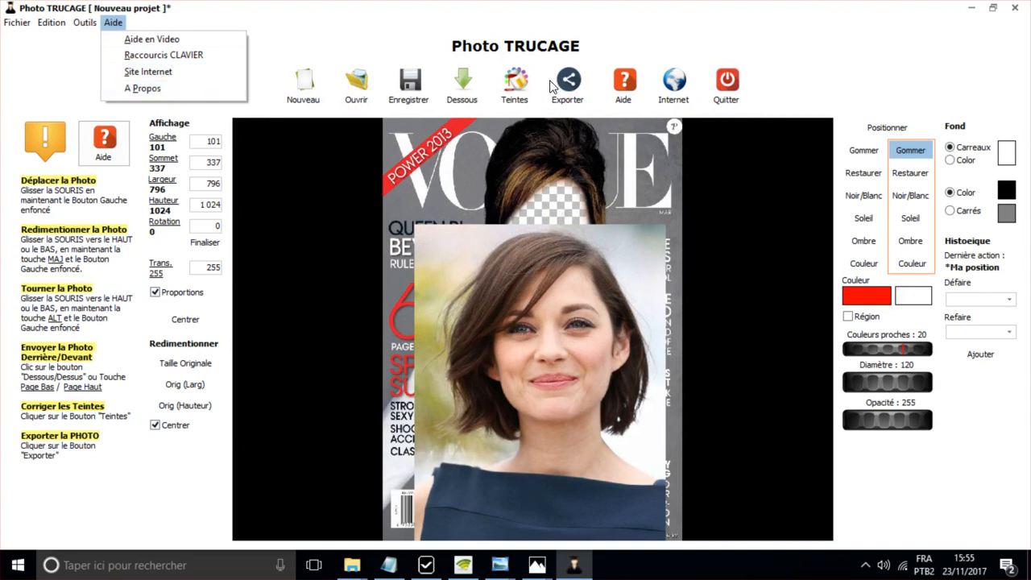
{"action": "left_click", "coordinate": [891, 101]}
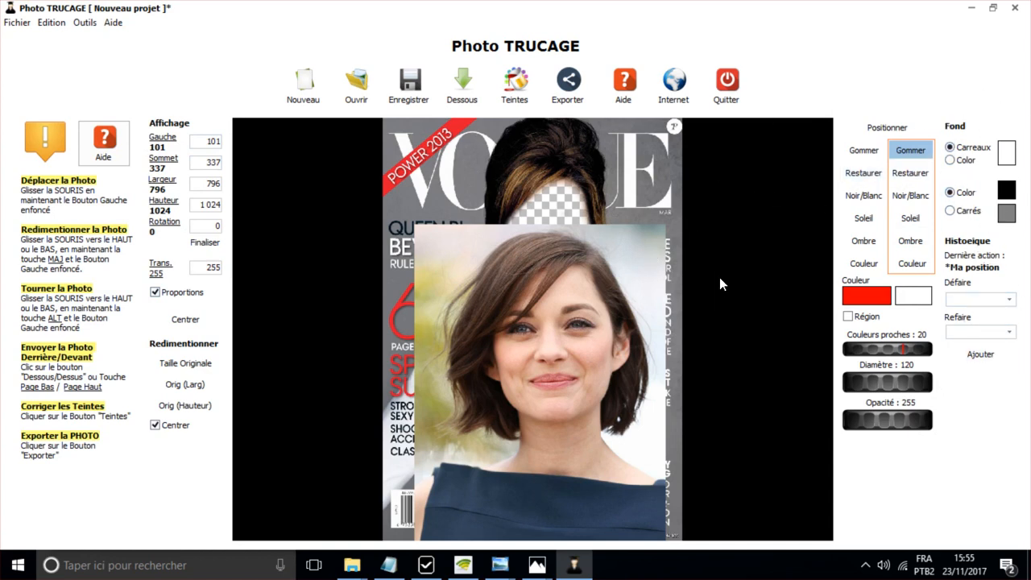
Step: Move the portrait photo to the lower part of the cover, at about -28 Gauche and 772 Sommet
{"action": "scroll", "coordinate": [547, 208], "scroll_direction": "up", "scroll_amount": 3}
{"action": "scroll", "coordinate": [563, 209], "scroll_direction": "down", "scroll_amount": 4}
{"action": "scroll", "coordinate": [562, 209], "scroll_direction": "down", "scroll_amount": 1}
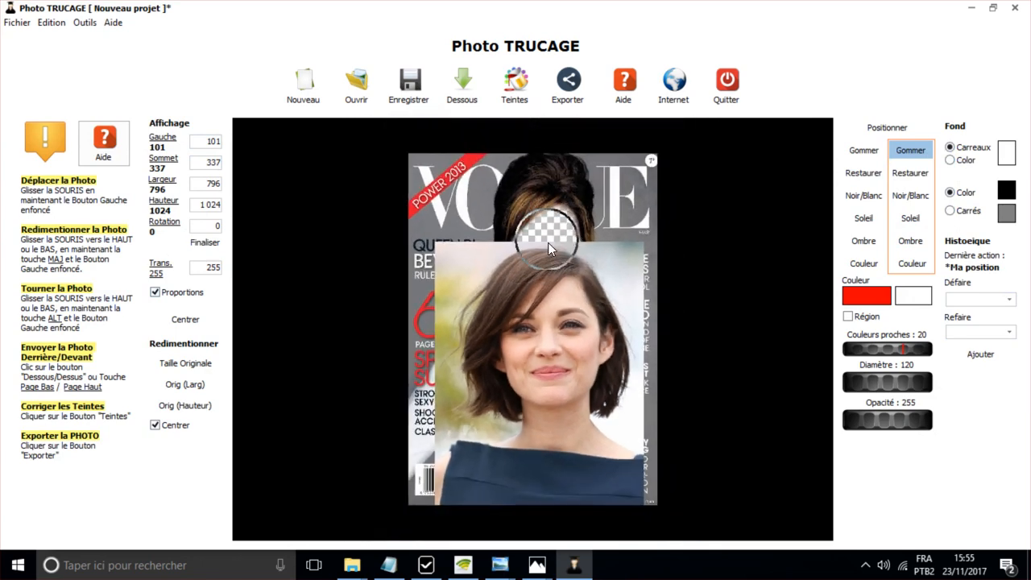
{"action": "left_click", "coordinate": [867, 130]}
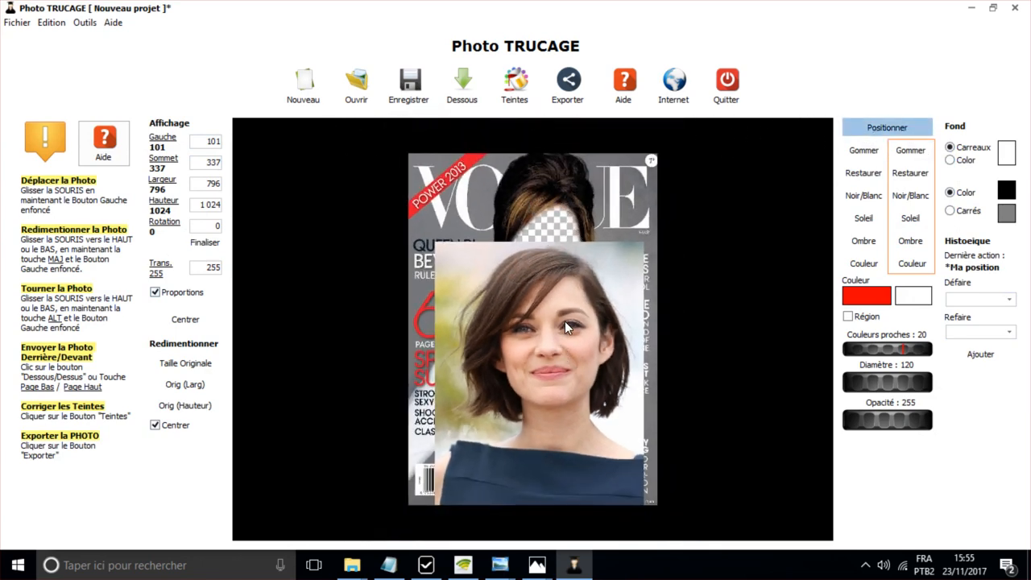
{"action": "left_click_drag", "start_coordinate": [564, 321], "coordinate": [538, 434]}
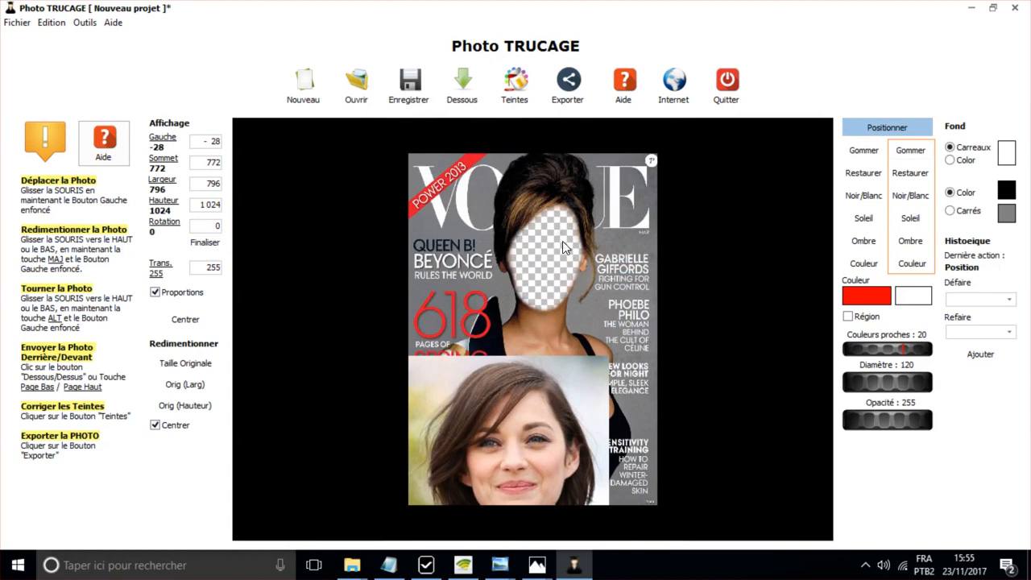
Step: Fill the transparent background with solid yellow, and switch it back to the checkered pattern
{"action": "left_click", "coordinate": [965, 162]}
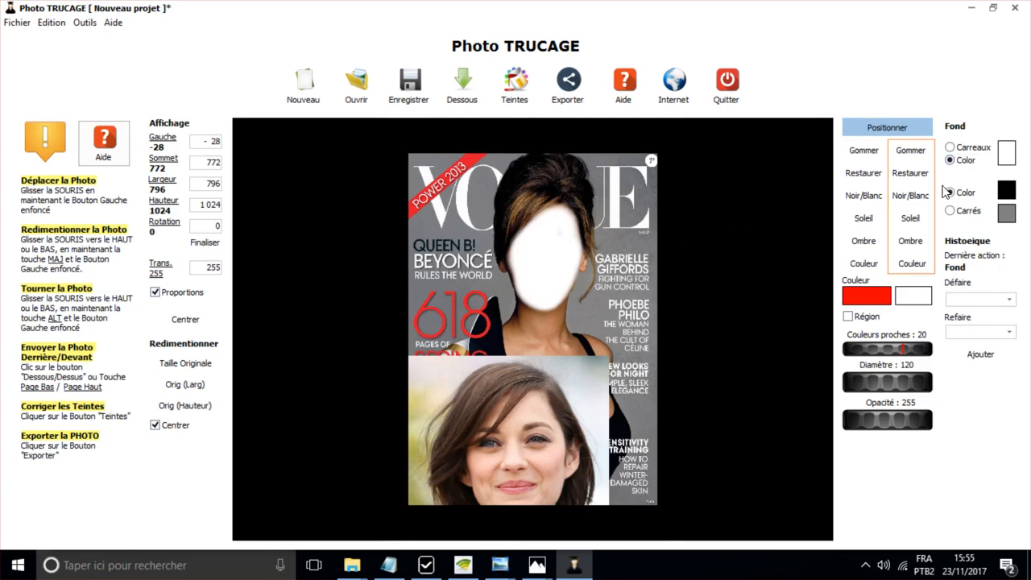
{"action": "left_click", "coordinate": [1005, 160]}
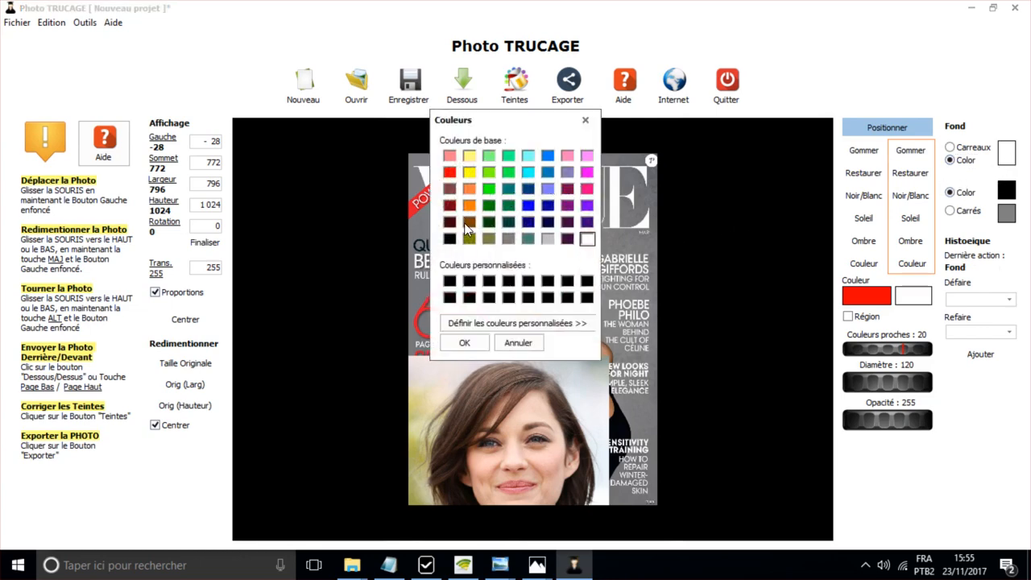
{"action": "left_click", "coordinate": [468, 172]}
{"action": "left_click", "coordinate": [464, 342]}
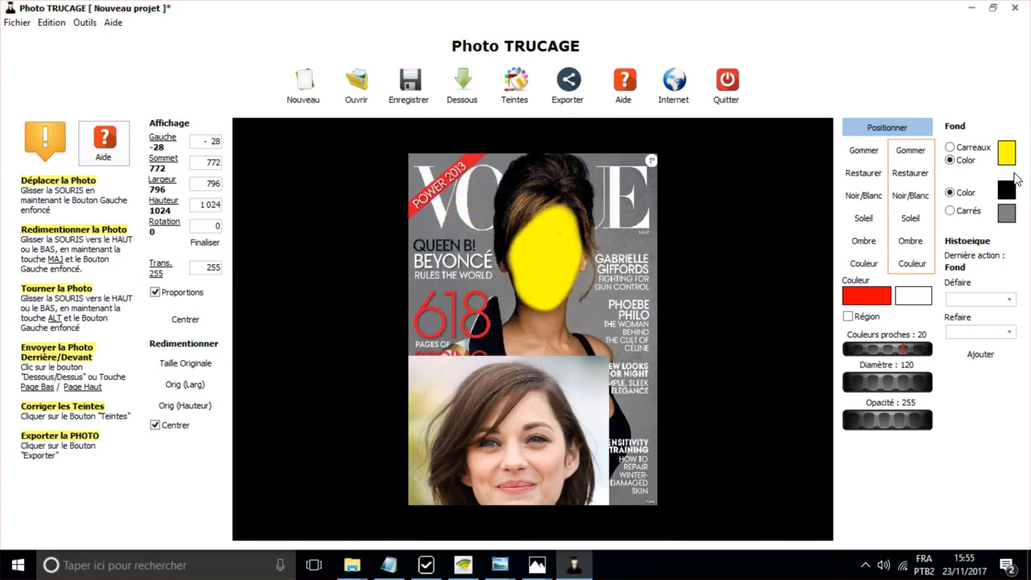
{"action": "left_click", "coordinate": [951, 148]}
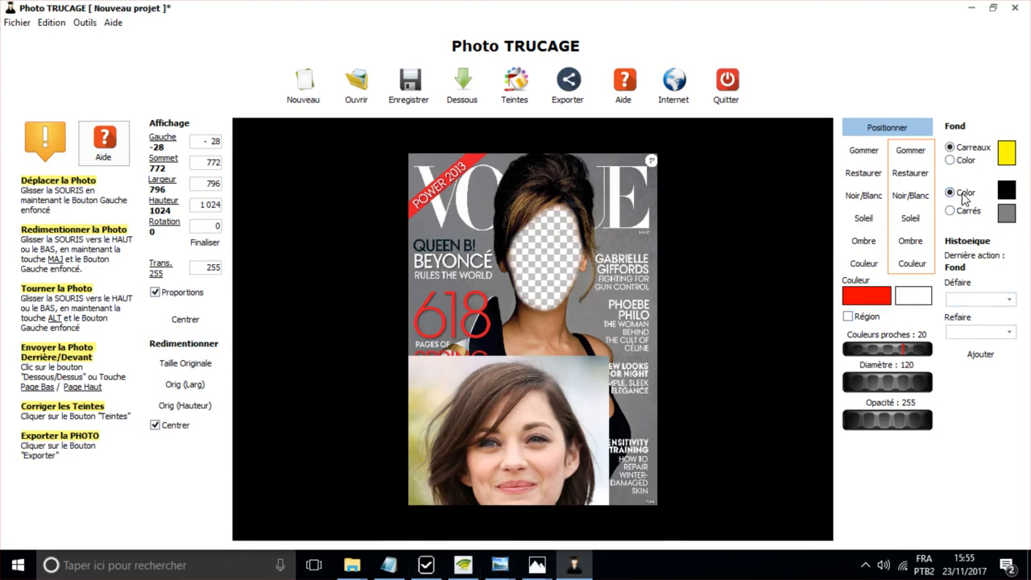
Step: Change the solid colour of the workspace surrounding the cover to white
{"action": "left_click", "coordinate": [1006, 191]}
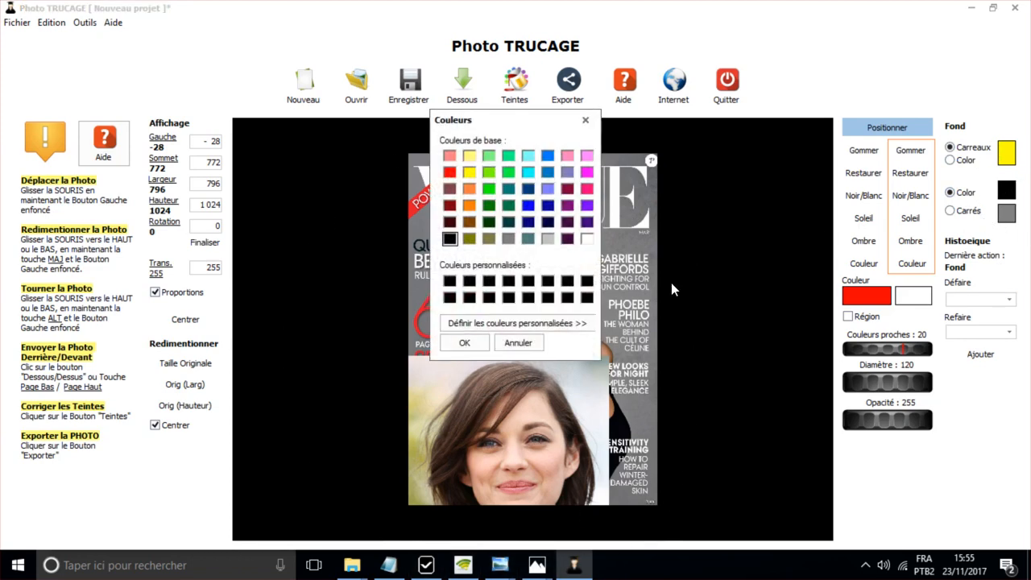
{"action": "left_click", "coordinate": [589, 239]}
{"action": "left_click", "coordinate": [464, 342]}
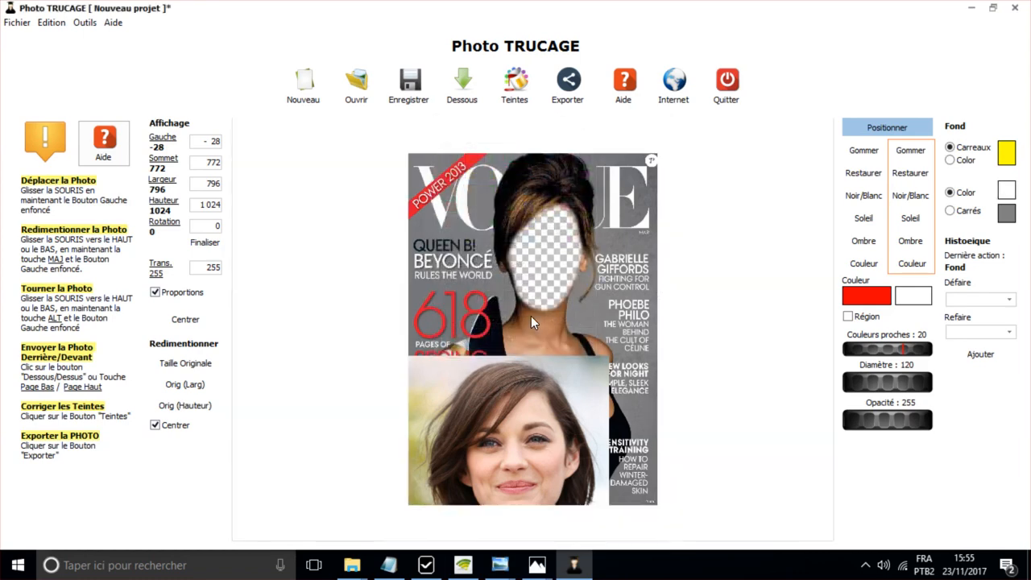
Step: Switch the workspace around the cover to the Carrés pattern and set the squares' colour to bright cyan
{"action": "left_click", "coordinate": [962, 211]}
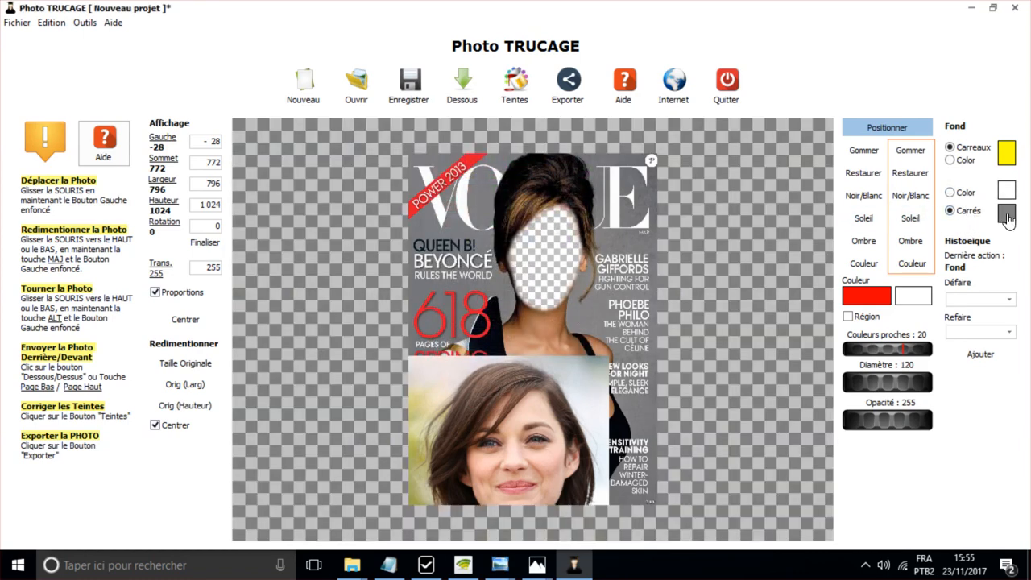
{"action": "left_click", "coordinate": [1007, 215]}
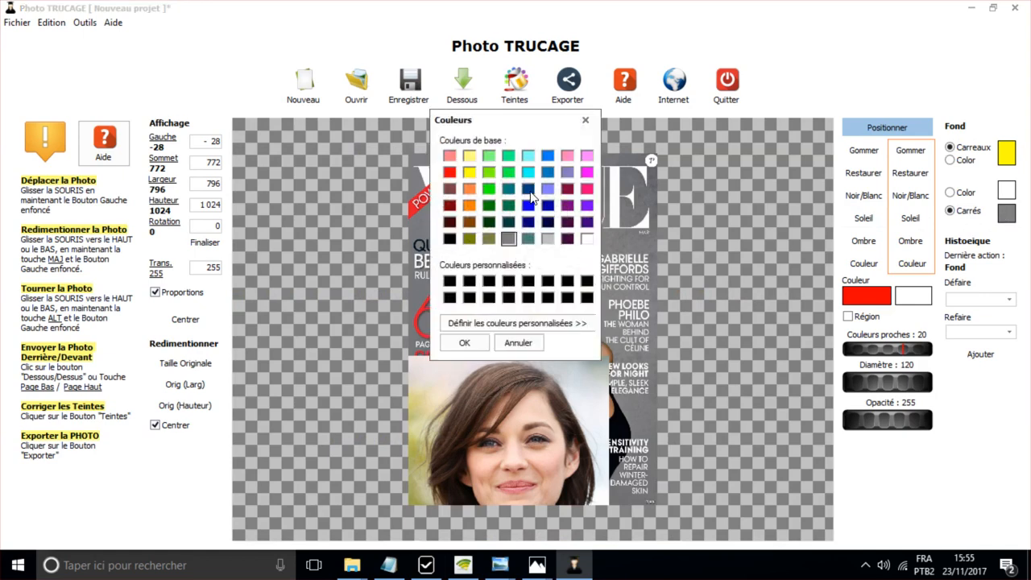
{"action": "left_click", "coordinate": [527, 172]}
{"action": "left_click", "coordinate": [464, 343]}
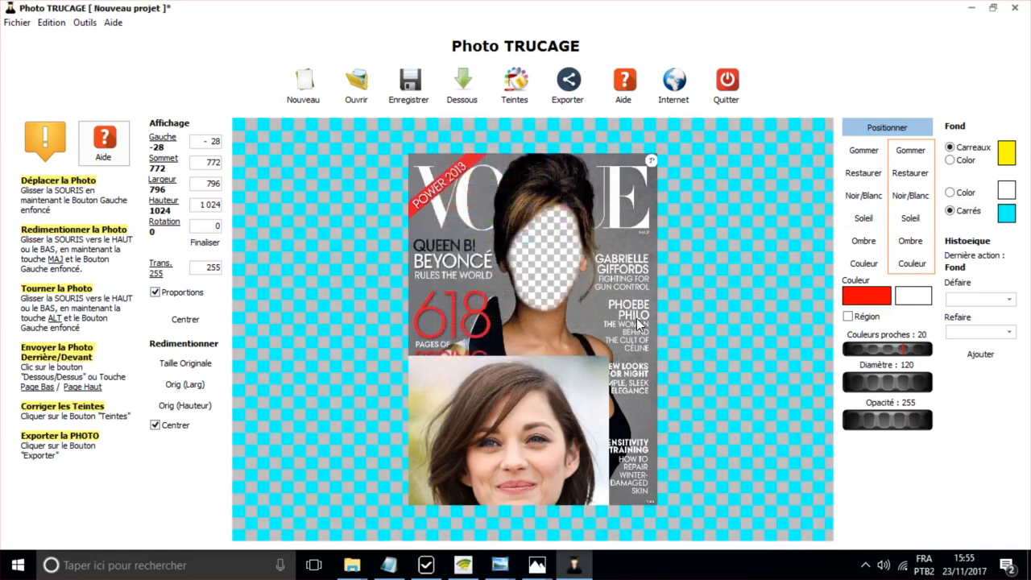
Step: Return the workspace around the cover to a solid colour and set that colour to black
{"action": "left_click", "coordinate": [958, 197]}
{"action": "left_click", "coordinate": [1007, 194]}
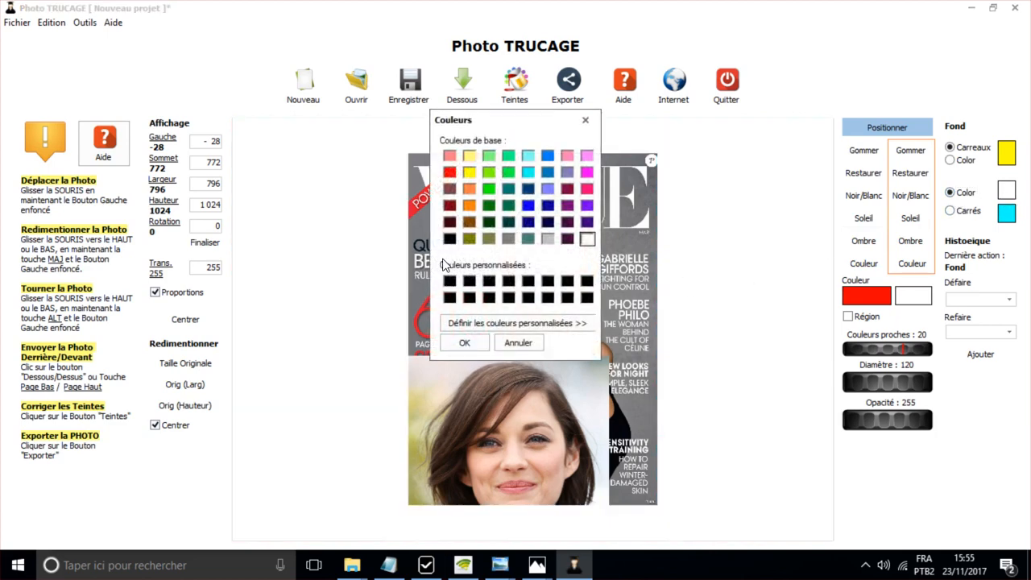
{"action": "left_click", "coordinate": [450, 239]}
{"action": "left_click", "coordinate": [464, 342]}
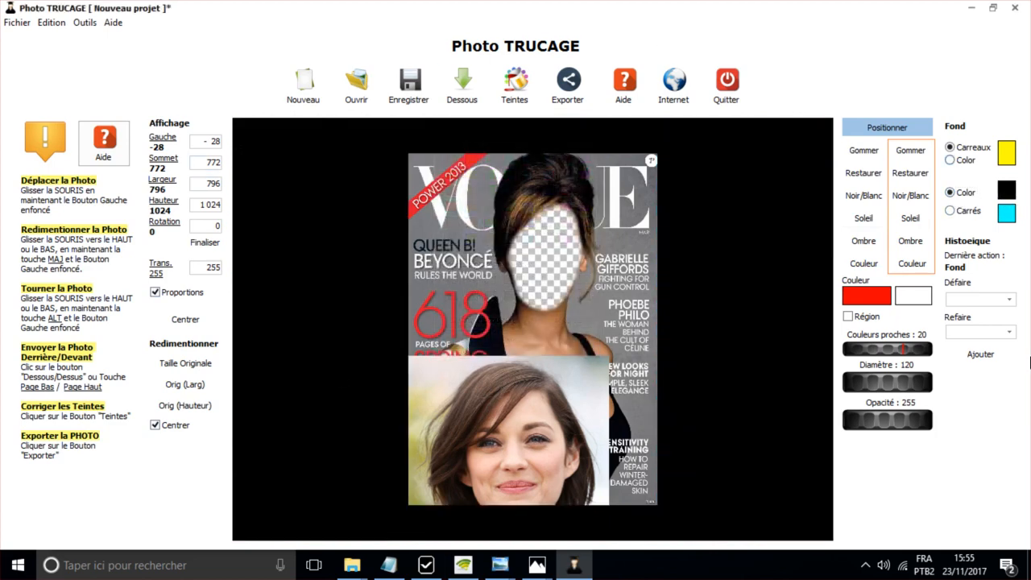